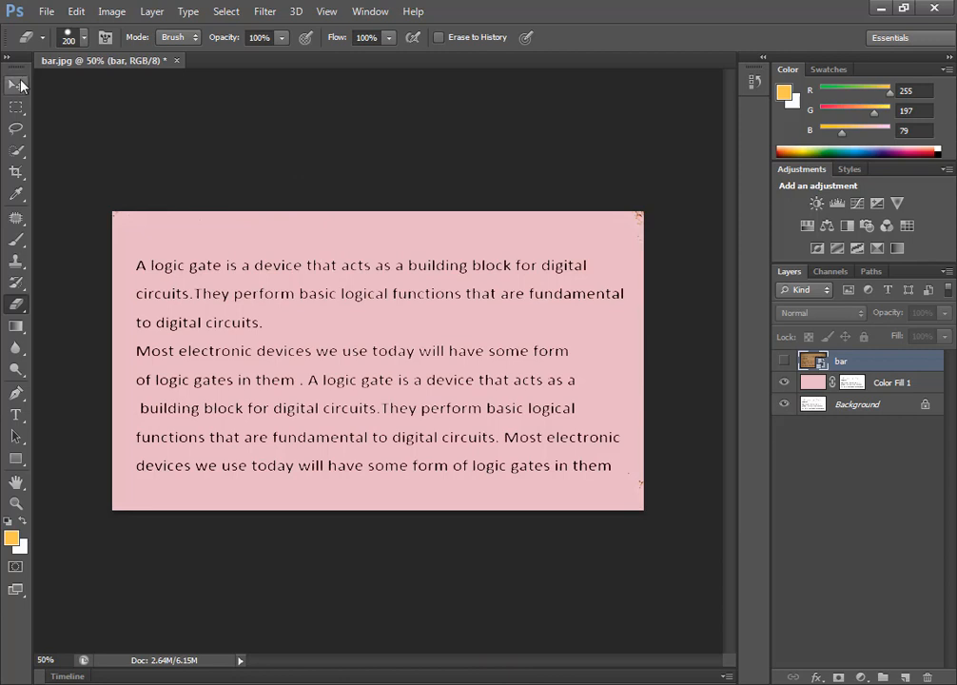
# Show the bar layer over the pink color fill to view the original picture, and hide it again.
pyautogui.click(16, 84)
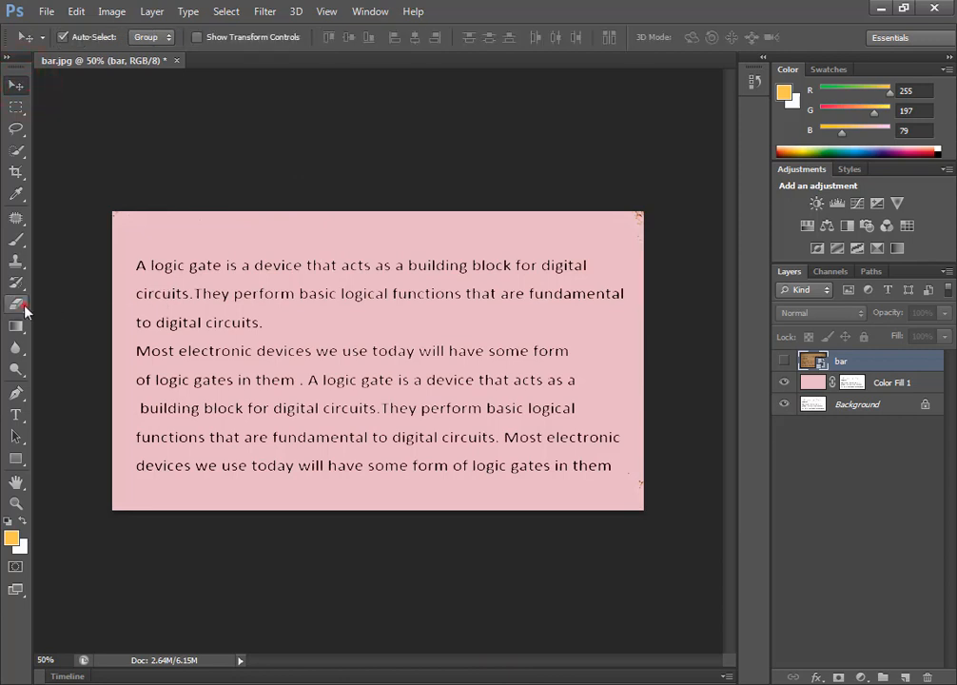
pyautogui.click(21, 307)
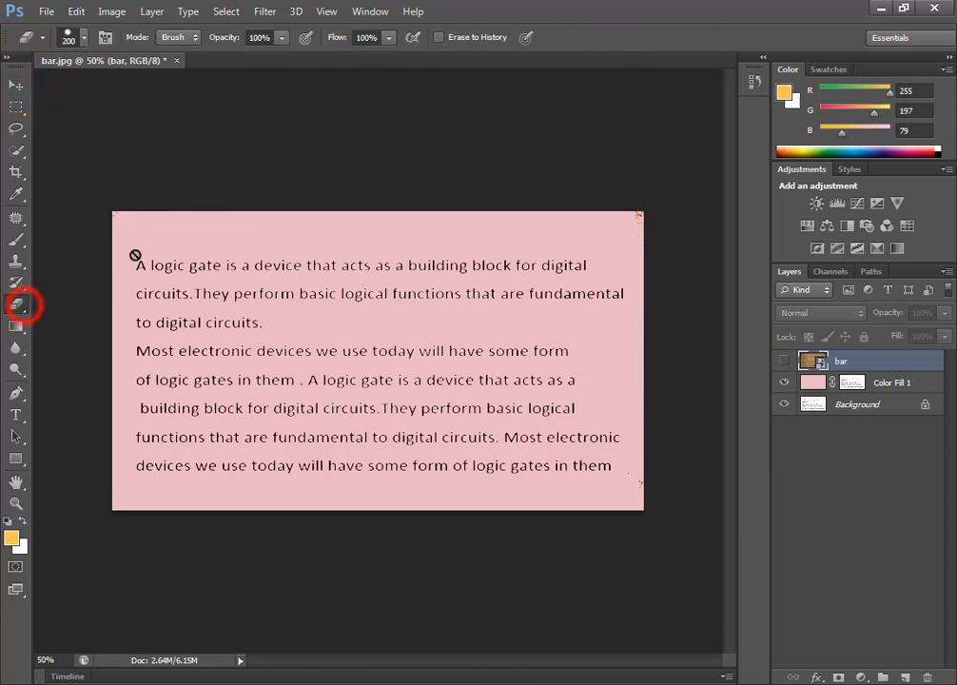
pyautogui.click(782, 362)
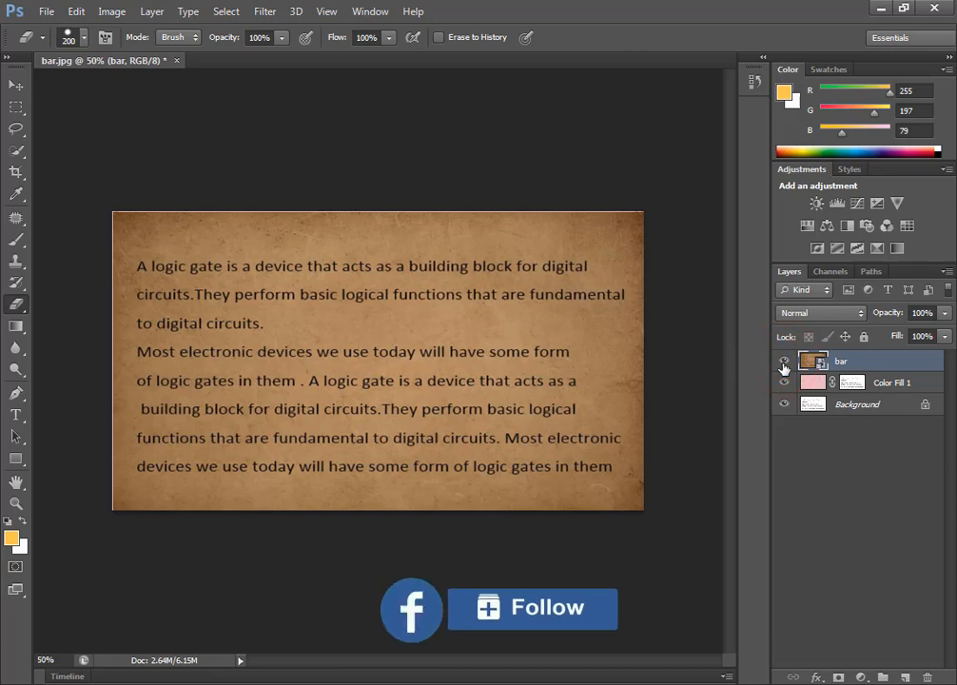
pyautogui.click(782, 362)
# Try erasing parts of the pink color fill on its layer mask with the 200-pixel Eraser.
pyautogui.click(851, 381)
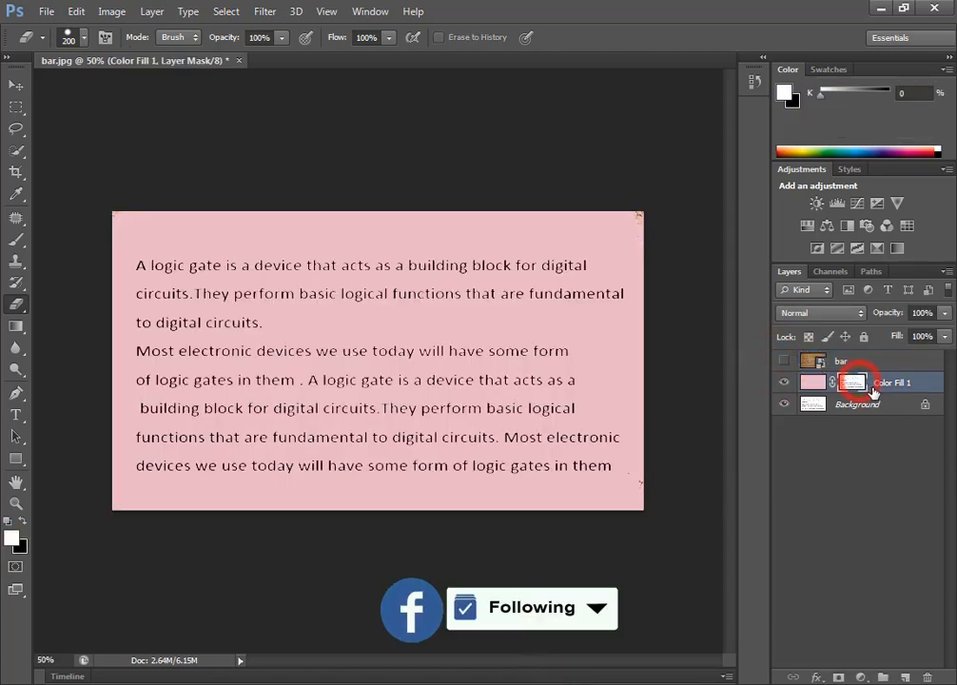
pyautogui.moveTo(132, 217)
pyautogui.mouseDown()
pyautogui.moveTo(149, 328)
pyautogui.moveTo(131, 499)
pyautogui.moveTo(148, 483)
pyautogui.moveTo(185, 195)
pyautogui.moveTo(180, 442)
pyautogui.moveTo(194, 487)
pyautogui.moveTo(509, 500)
pyautogui.moveTo(578, 486)
pyautogui.moveTo(637, 447)
pyautogui.moveTo(623, 235)
pyautogui.moveTo(185, 228)
pyautogui.moveTo(603, 220)
pyautogui.moveTo(642, 240)
pyautogui.moveTo(526, 324)
pyautogui.moveTo(492, 486)
pyautogui.moveTo(603, 333)
pyautogui.moveTo(535, 488)
pyautogui.moveTo(552, 326)
pyautogui.moveTo(537, 231)
pyautogui.moveTo(468, 342)
pyautogui.moveTo(419, 489)
pyautogui.moveTo(444, 282)
pyautogui.moveTo(436, 319)
pyautogui.moveTo(296, 501)
pyautogui.moveTo(380, 245)
pyautogui.moveTo(229, 430)
pyautogui.moveTo(226, 452)
pyautogui.moveTo(289, 443)
pyautogui.moveTo(215, 365)
pyautogui.moveTo(280, 278)
pyautogui.mouseUp()
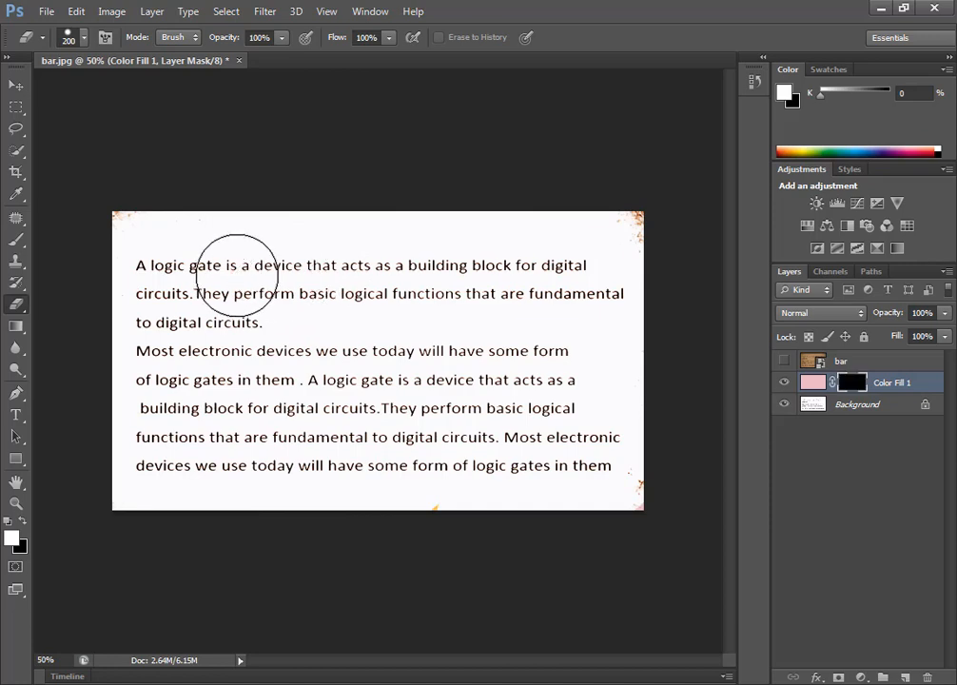
pyautogui.hotkey('ctrl', 'i')
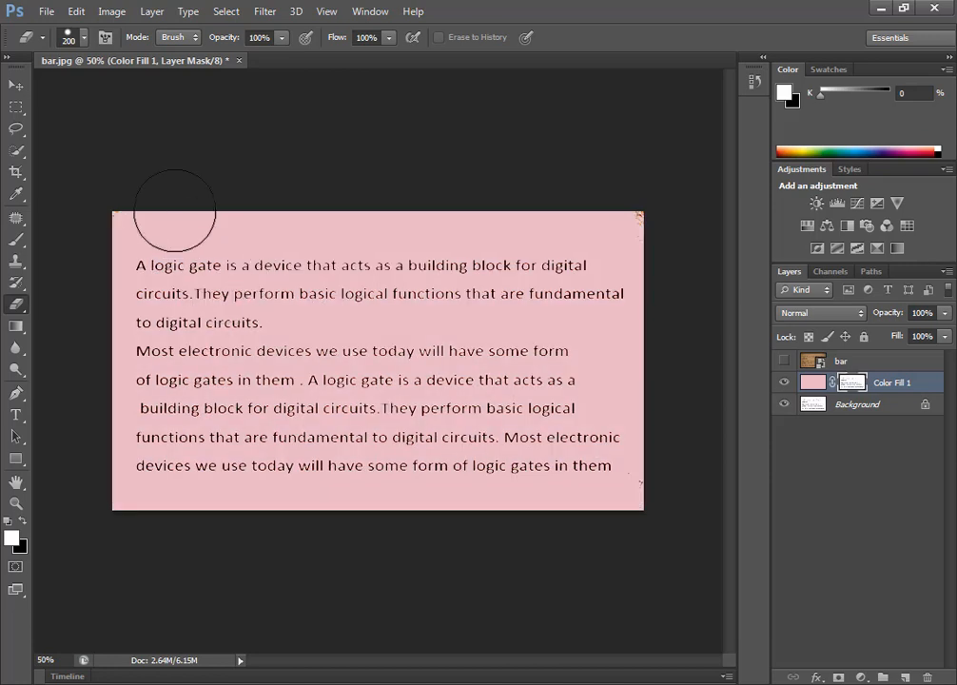
pyautogui.moveTo(134, 215)
pyautogui.mouseDown()
pyautogui.moveTo(126, 330)
pyautogui.moveTo(134, 407)
pyautogui.moveTo(200, 490)
pyautogui.moveTo(313, 509)
pyautogui.moveTo(564, 517)
pyautogui.moveTo(630, 482)
pyautogui.moveTo(648, 447)
pyautogui.moveTo(602, 276)
pyautogui.moveTo(610, 240)
pyautogui.moveTo(375, 230)
pyautogui.moveTo(148, 238)
pyautogui.moveTo(131, 361)
pyautogui.moveTo(143, 443)
pyautogui.moveTo(158, 278)
pyautogui.moveTo(176, 339)
pyautogui.moveTo(178, 449)
pyautogui.moveTo(199, 337)
pyautogui.moveTo(216, 419)
pyautogui.moveTo(260, 434)
pyautogui.moveTo(272, 473)
pyautogui.moveTo(255, 297)
pyautogui.moveTo(253, 434)
pyautogui.moveTo(245, 396)
pyautogui.mouseUp()
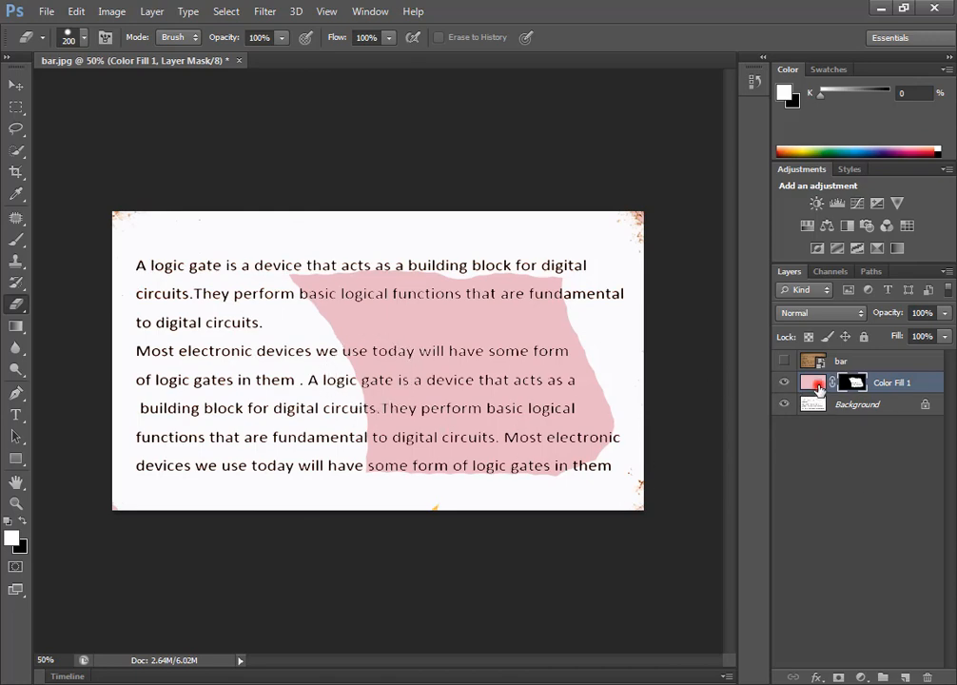
pyautogui.click(815, 384)
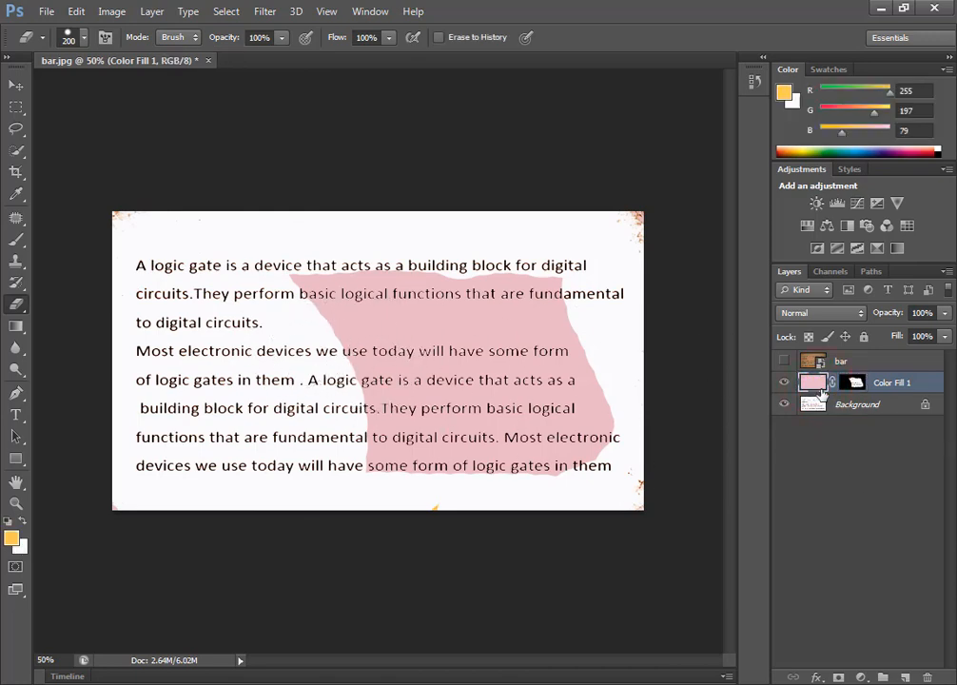
pyautogui.doubleClick(814, 387)
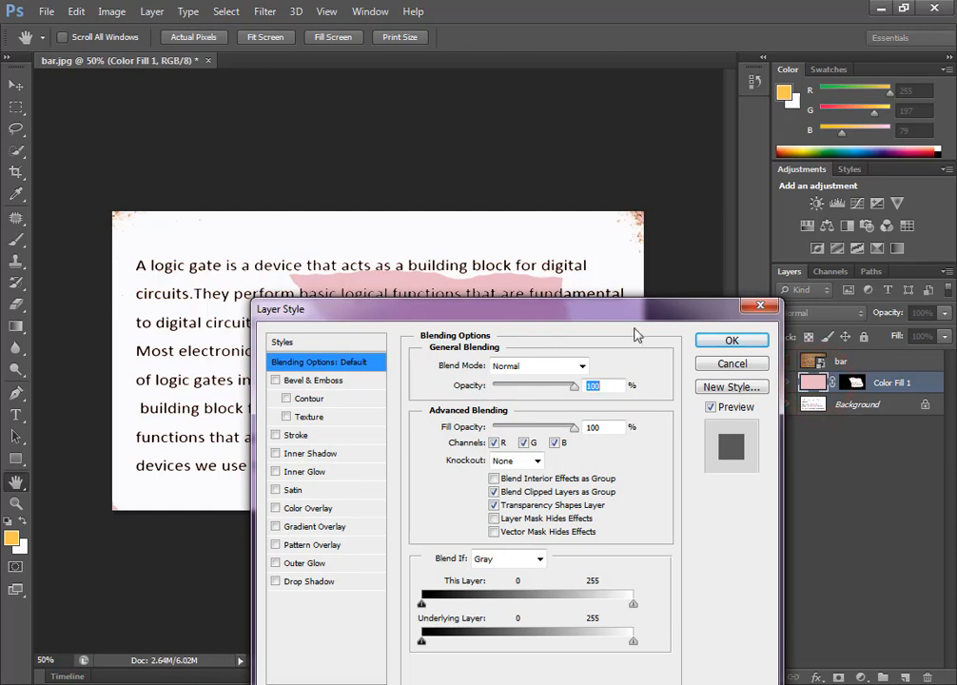
pyautogui.click(756, 364)
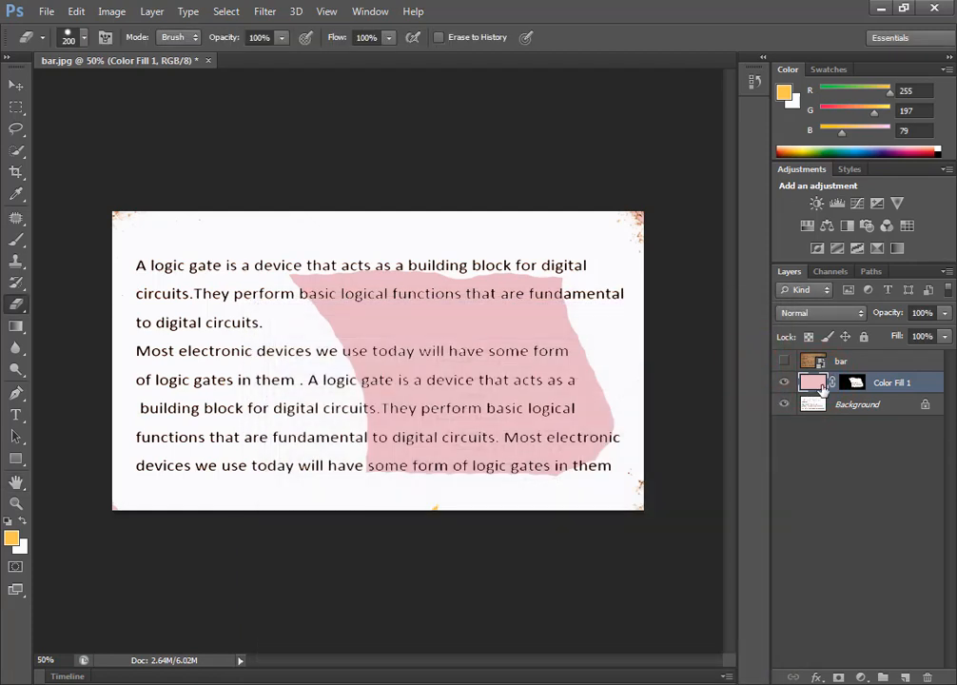
pyautogui.doubleClick(822, 387)
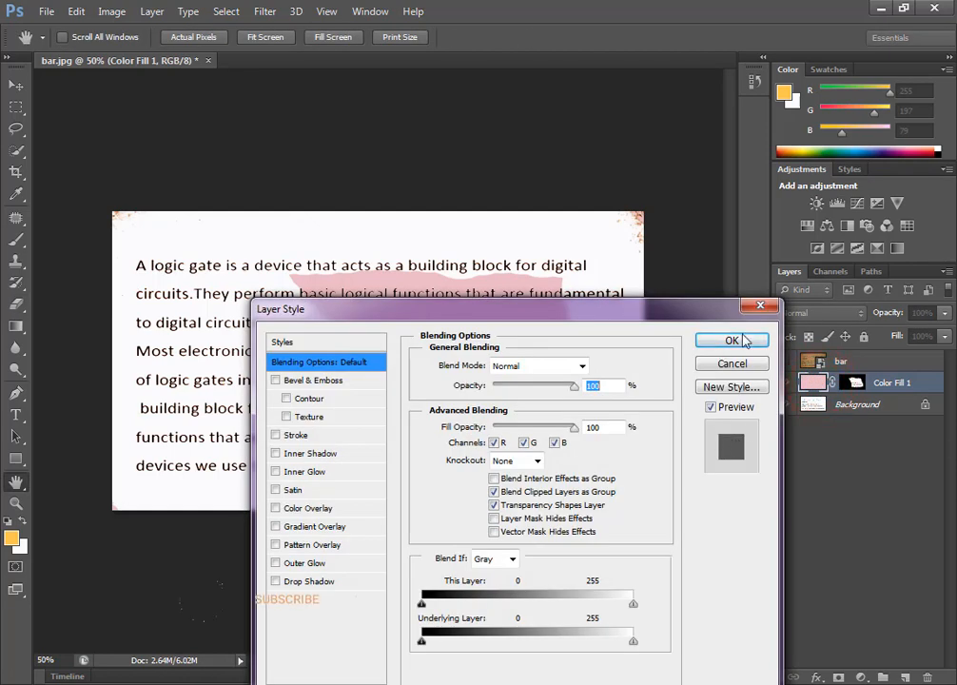
pyautogui.click(732, 365)
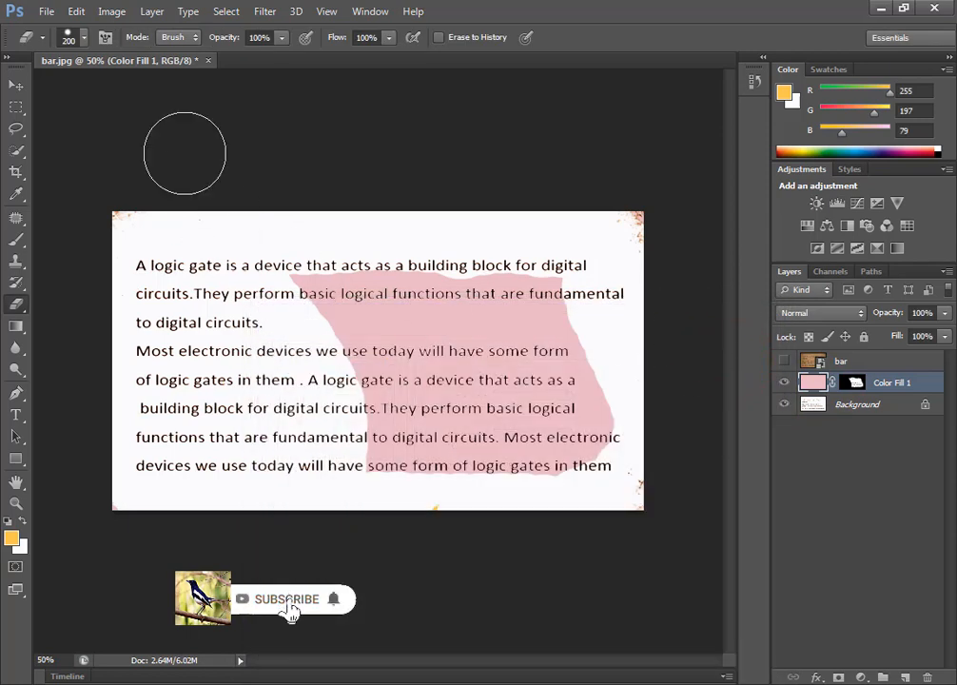
# Close bar.jpg without saving the changes, and reopen the original bar.jpg from the Desktop.
pyautogui.click(211, 60)
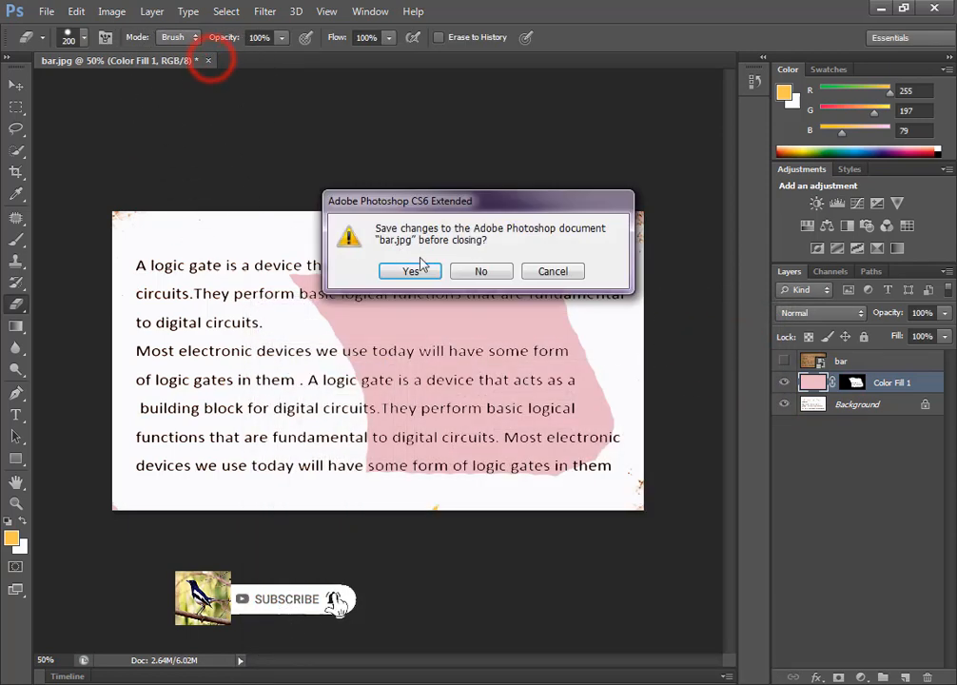
pyautogui.click(480, 272)
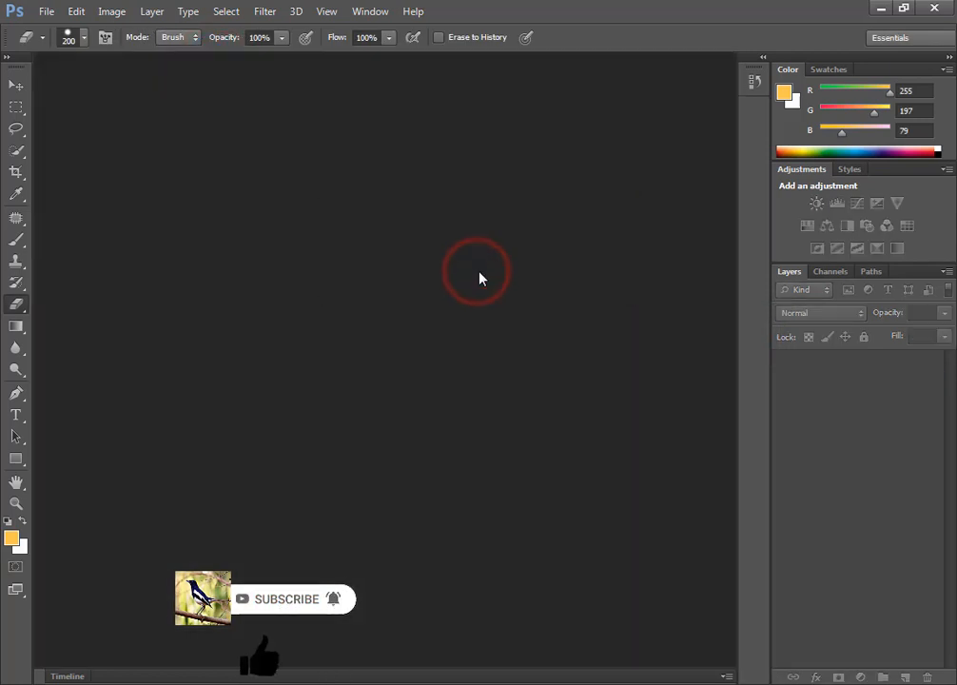
pyautogui.doubleClick(386, 325)
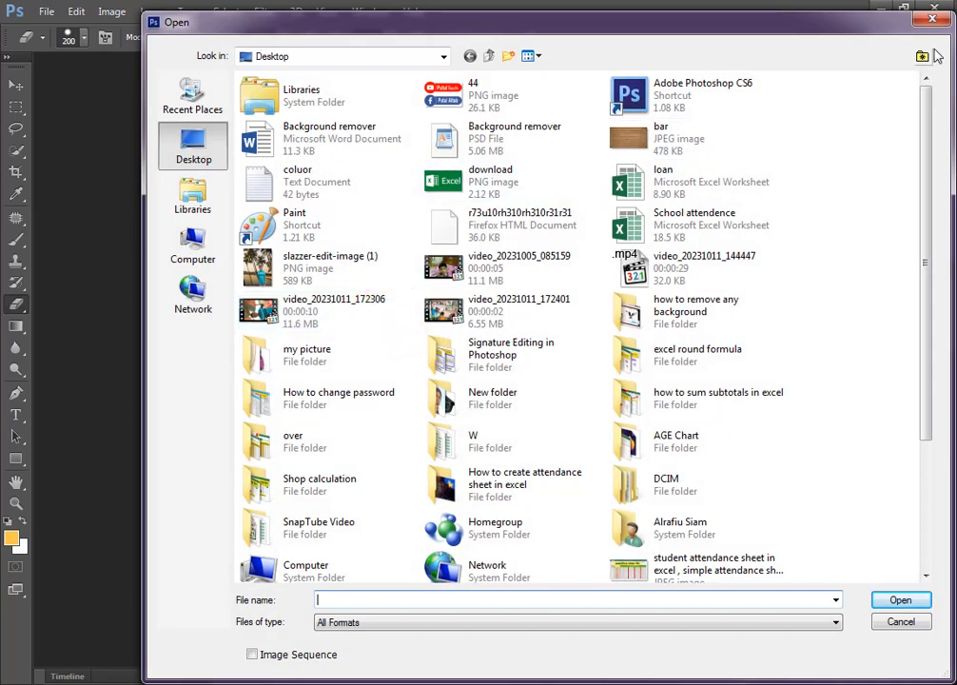
pyautogui.click(932, 19)
pyautogui.click(44, 11)
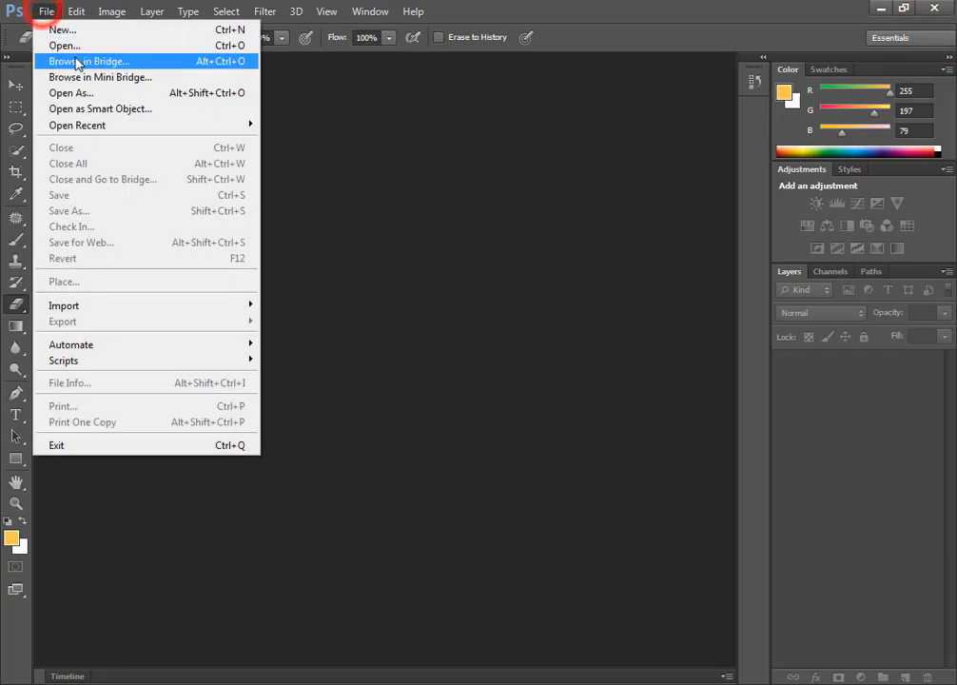
pyautogui.click(68, 43)
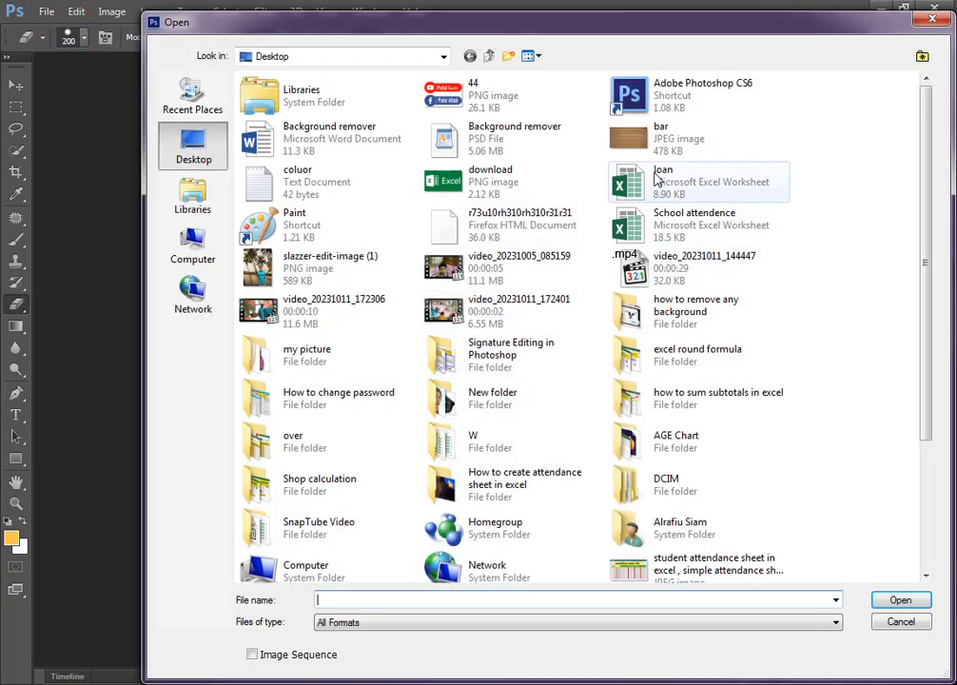
pyautogui.doubleClick(644, 142)
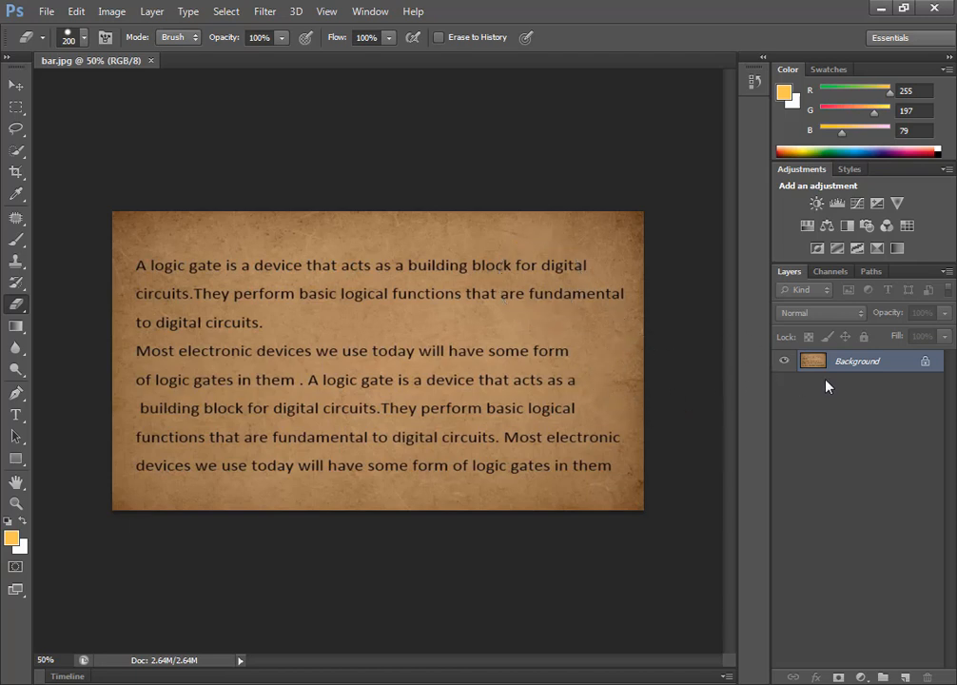
# Convert the locked Background into a regular editable layer with the default settings.
pyautogui.doubleClick(922, 364)
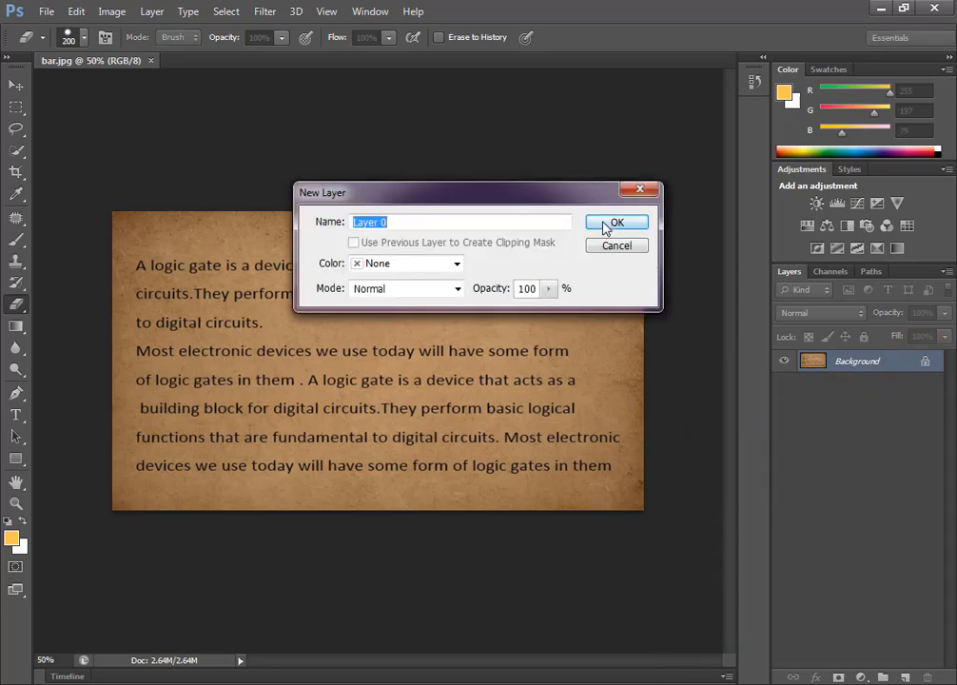
pyautogui.click(606, 221)
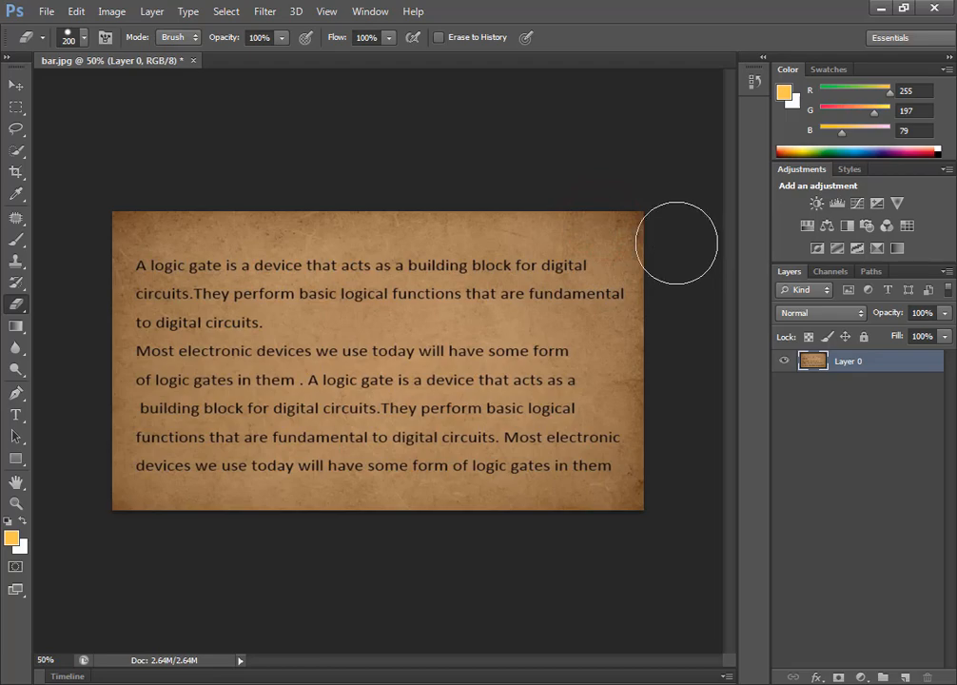
# Apply a Levels adjustment to the parchment layer with input shadows 24, midtones 1.51 and highlights 217.
pyautogui.click(121, 17)
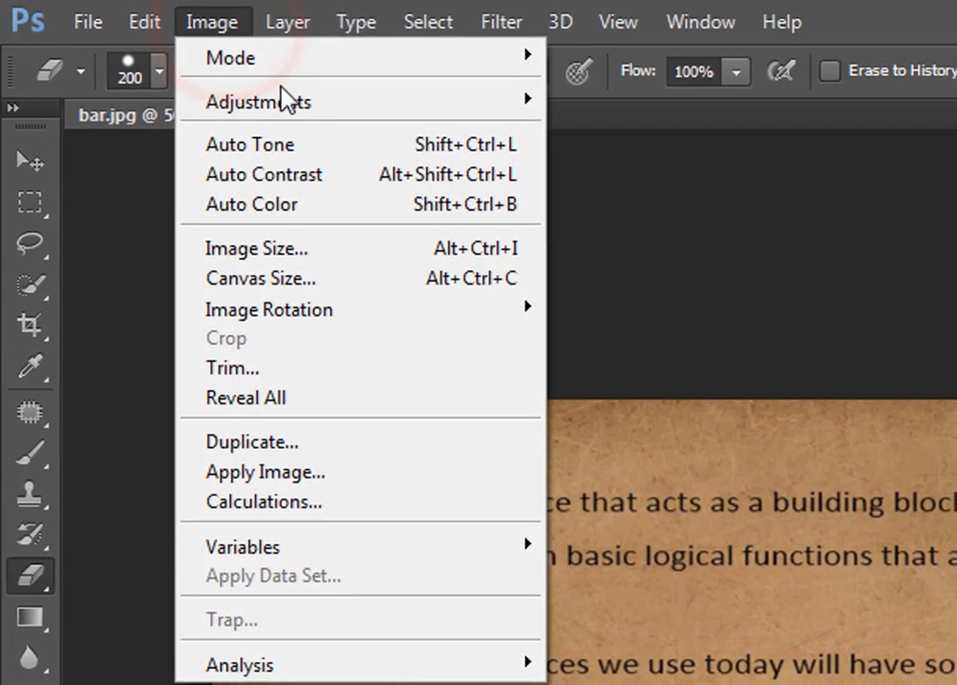
pyautogui.moveTo(155, 54)
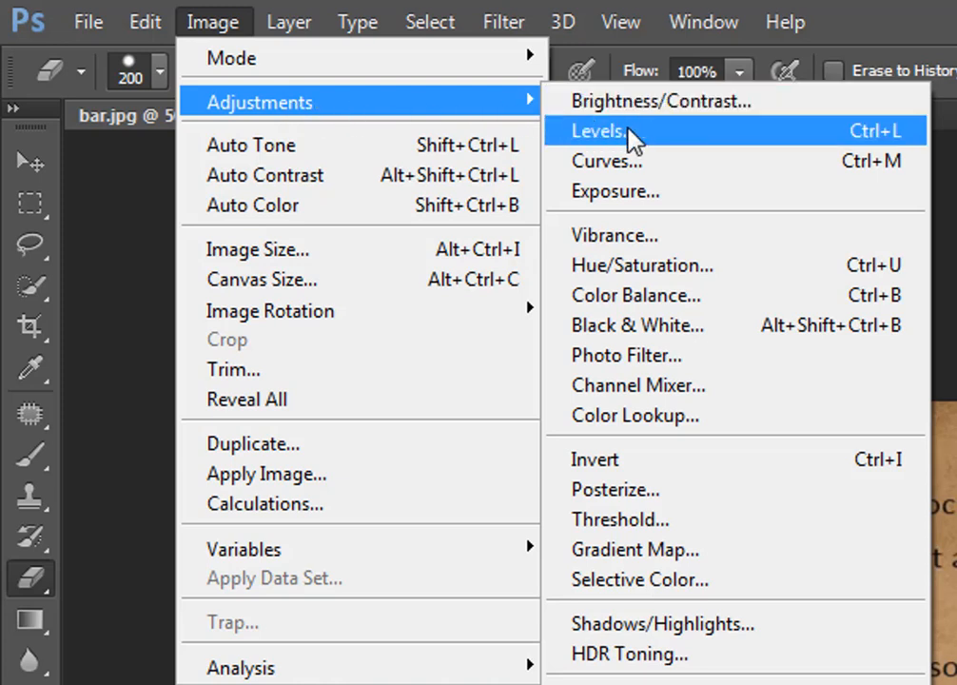
pyautogui.click(704, 136)
pyautogui.click(707, 135)
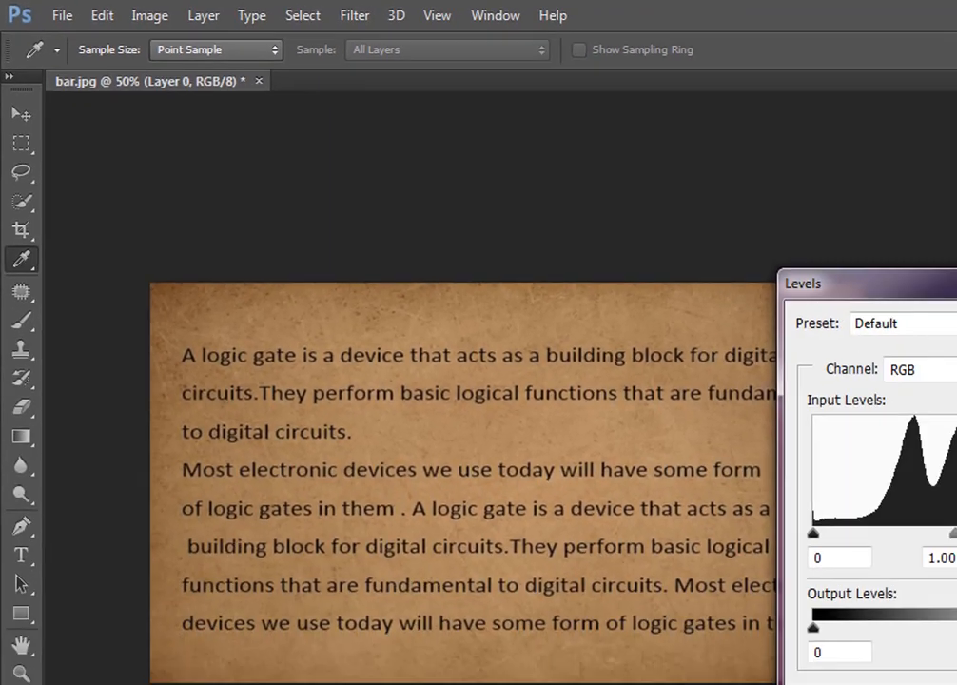
pyautogui.moveTo(817, 398); pyautogui.dragTo(777, 407)
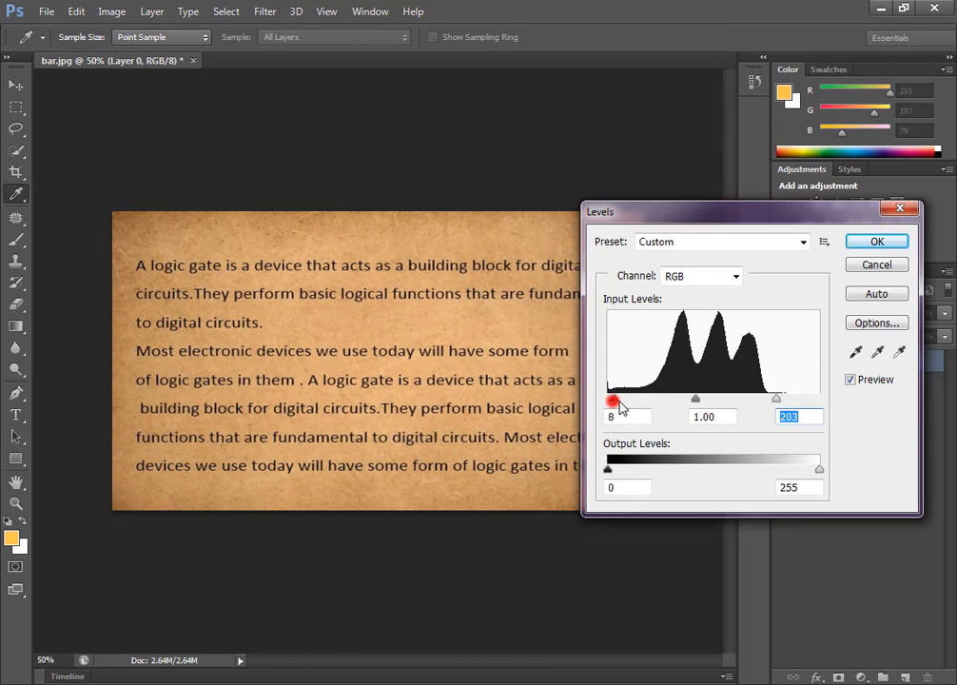
pyautogui.moveTo(620, 407); pyautogui.dragTo(628, 403)
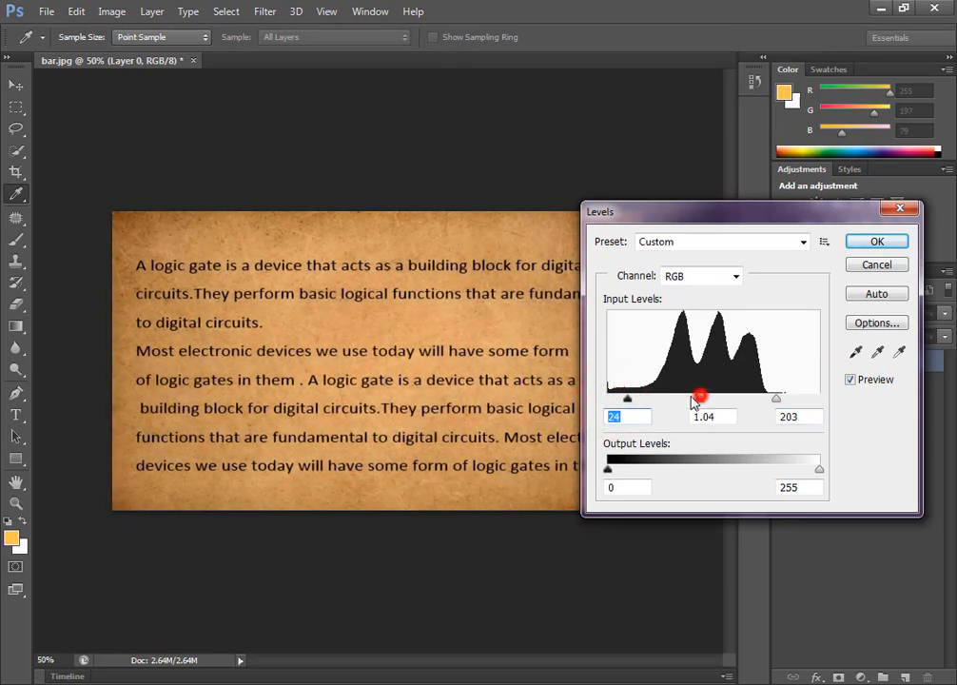
pyautogui.moveTo(693, 399); pyautogui.dragTo(679, 398)
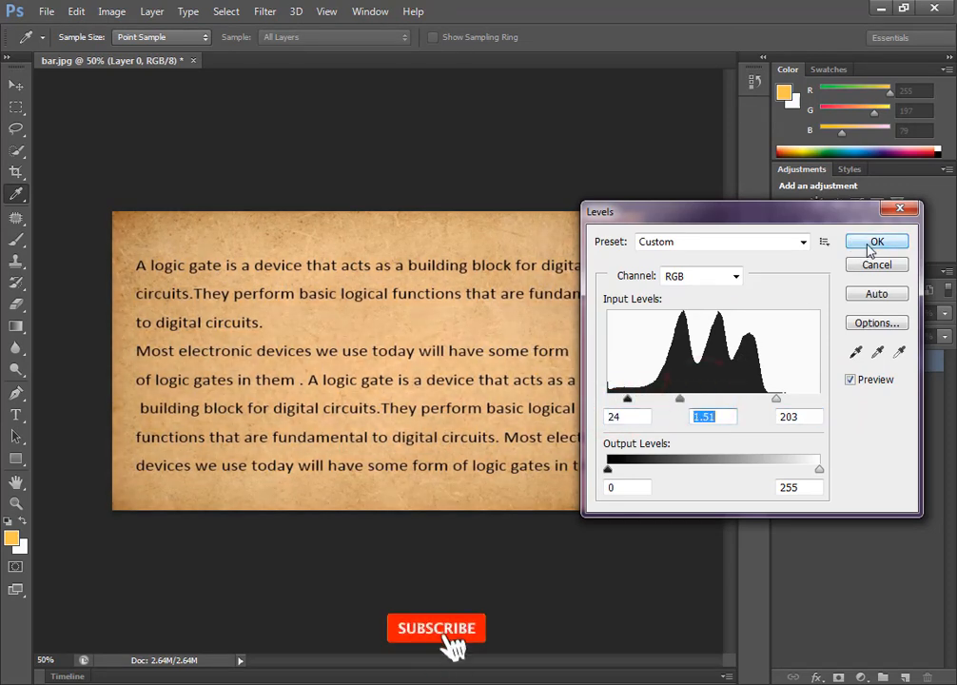
pyautogui.moveTo(869, 243); pyautogui.dragTo(863, 407)
pyautogui.moveTo(776, 399); pyautogui.dragTo(678, 415)
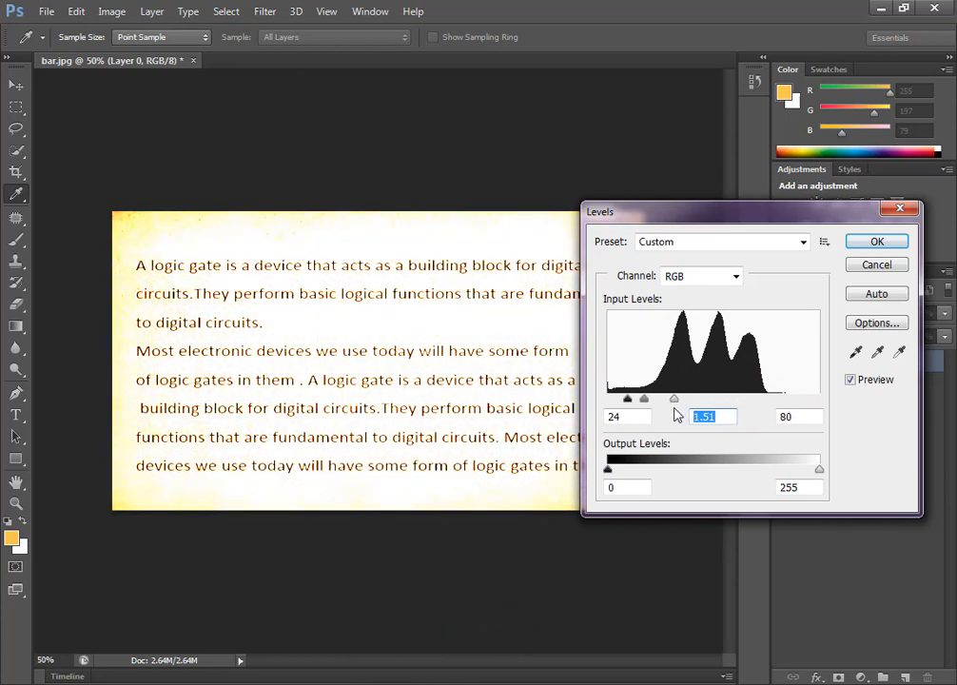
pyautogui.moveTo(677, 415); pyautogui.dragTo(789, 403)
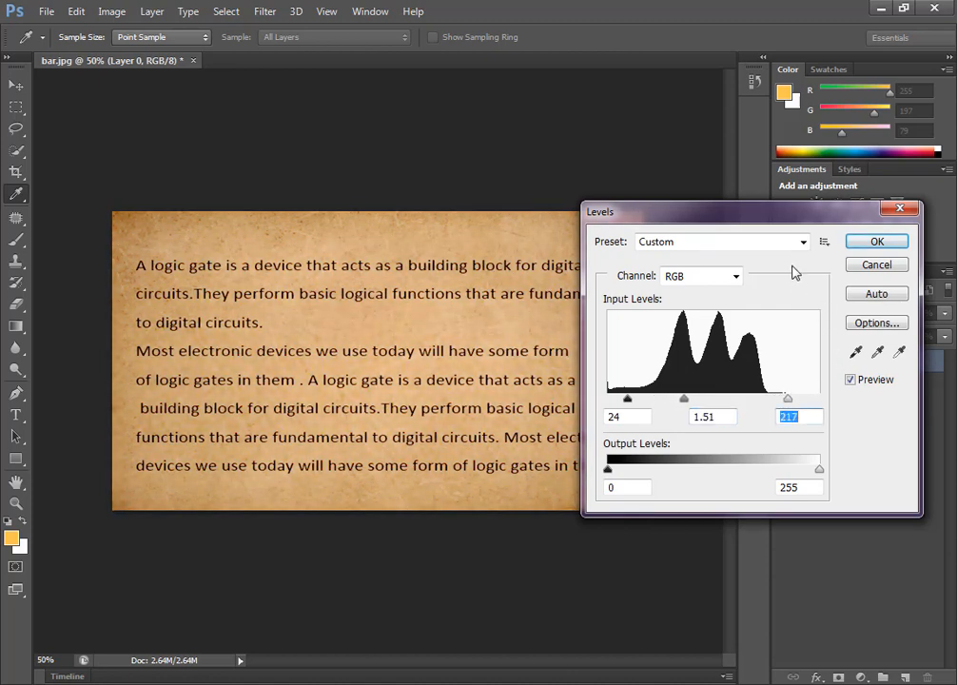
pyautogui.click(879, 241)
pyautogui.press('e')
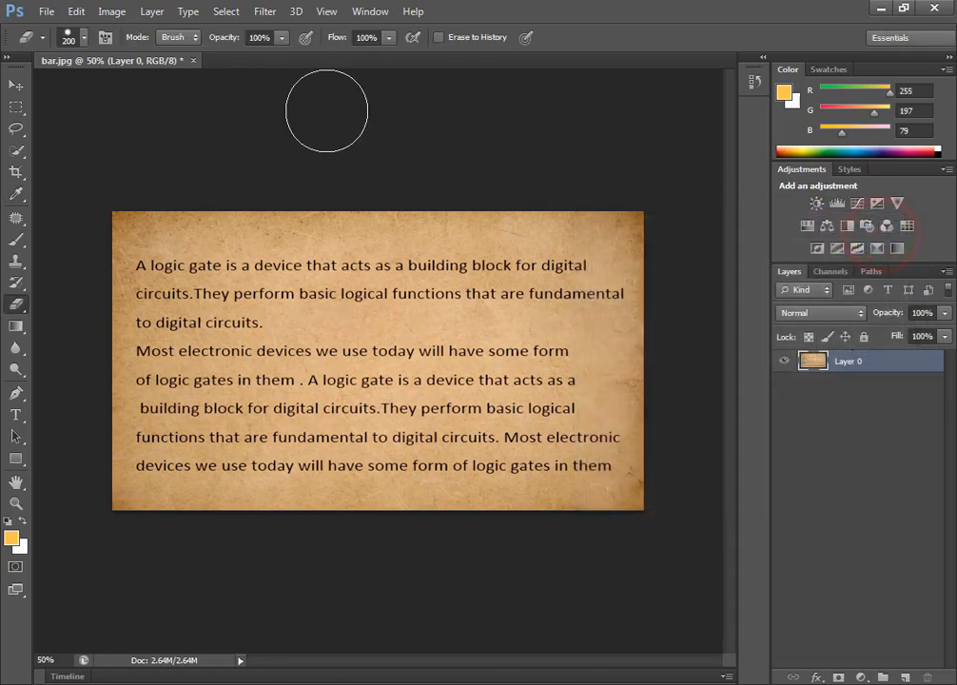
# Start a Color Range selection on the parchment layer using Sampled Colors and a Grayscale selection preview.
pyautogui.click(226, 11)
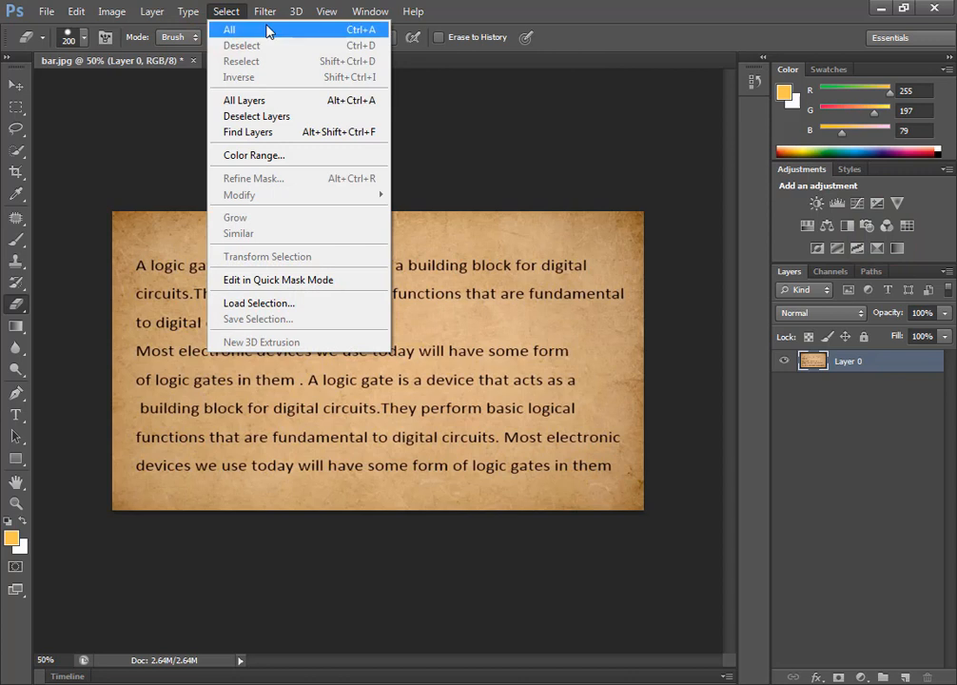
pyautogui.click(320, 158)
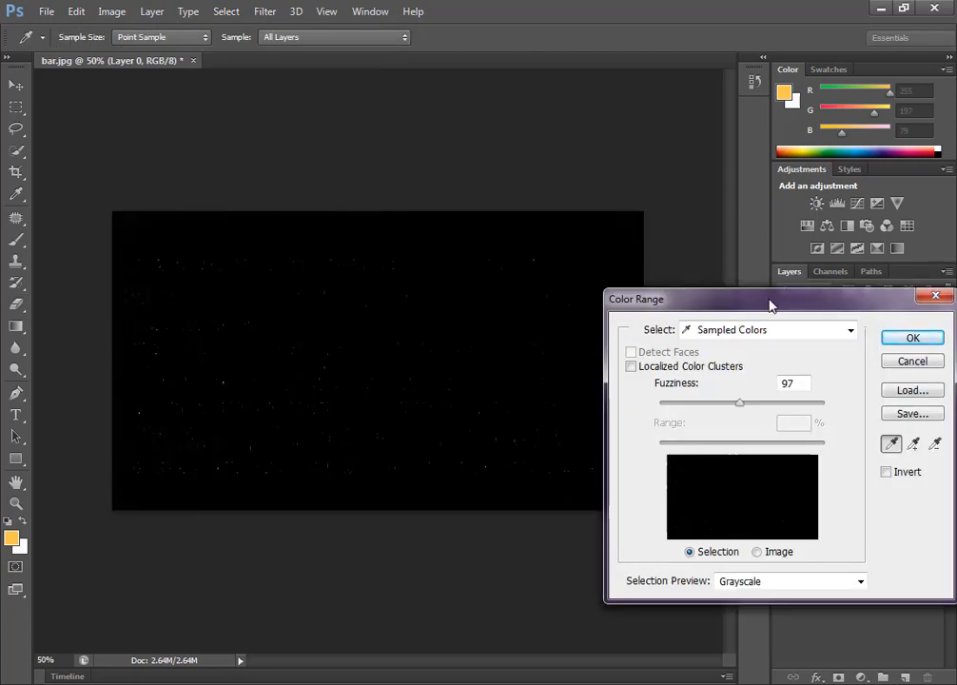
pyautogui.moveTo(771, 305); pyautogui.dragTo(675, 269)
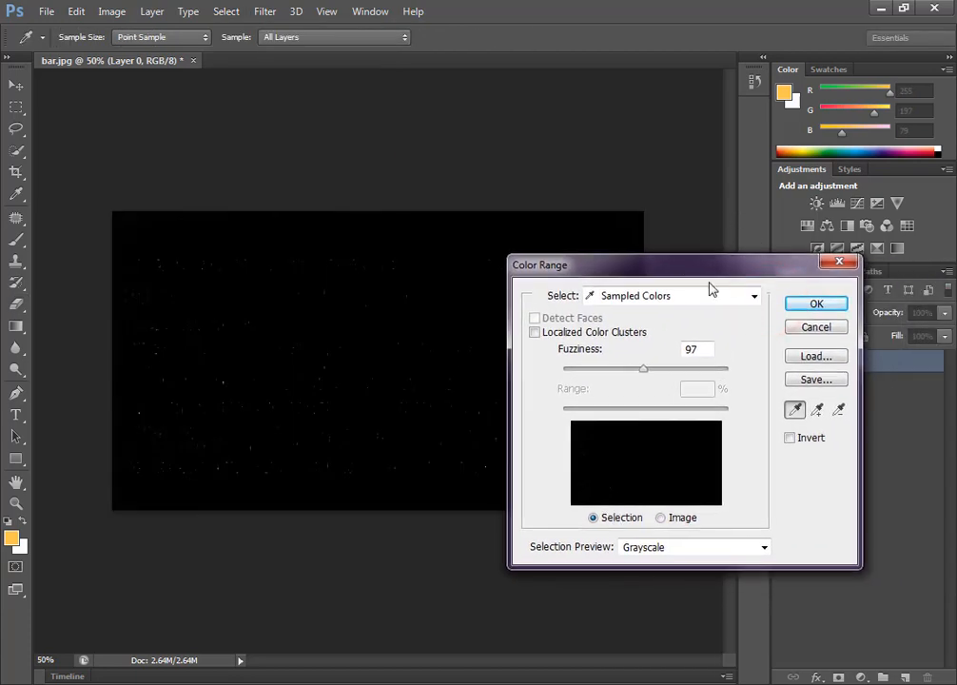
pyautogui.click(643, 303)
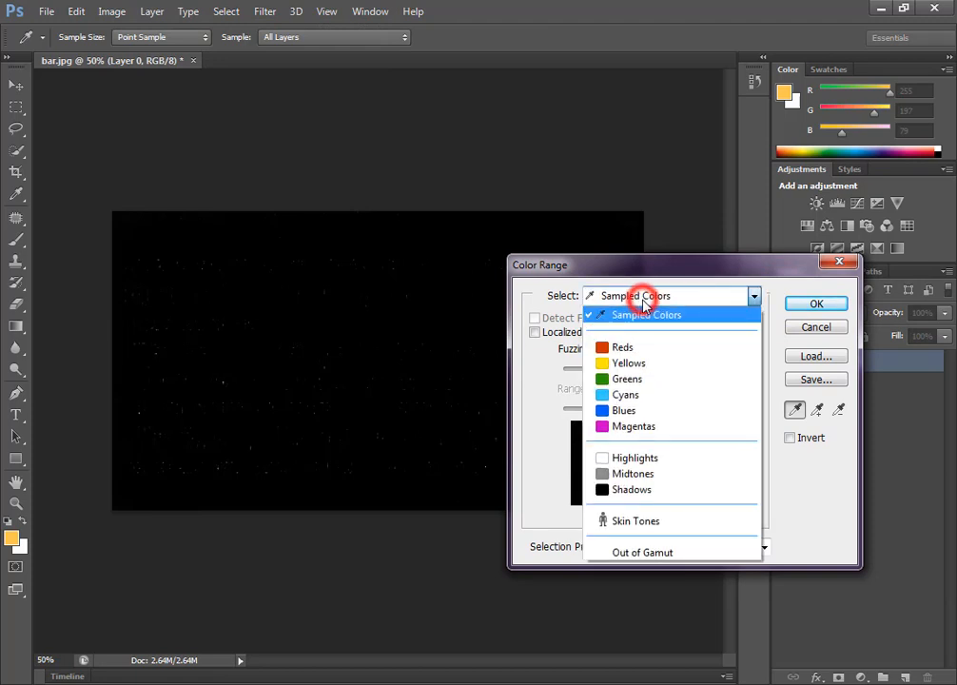
pyautogui.click(641, 314)
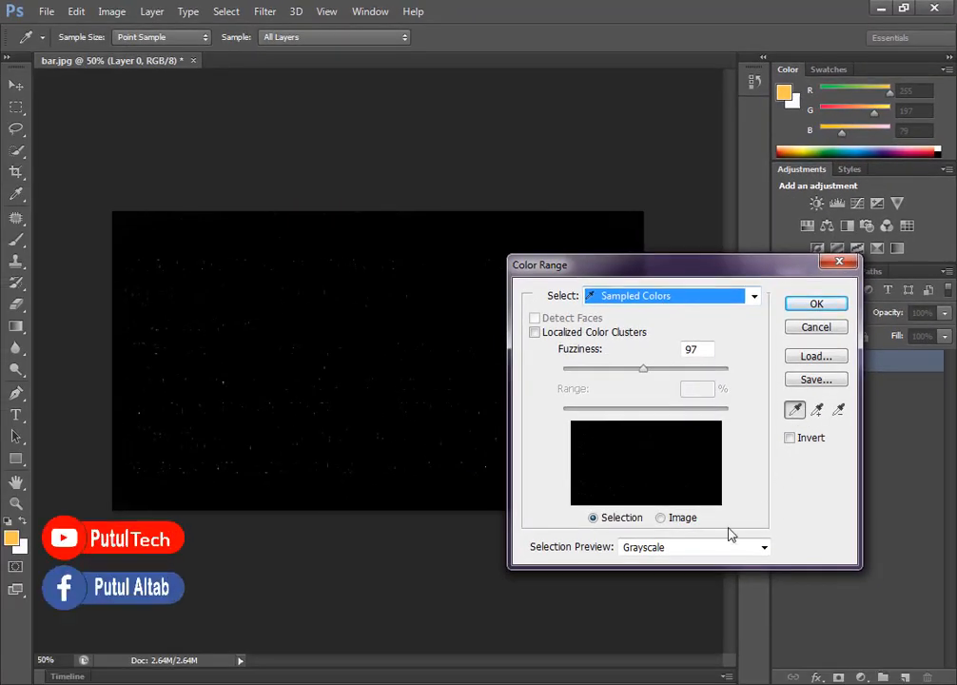
pyautogui.click(684, 549)
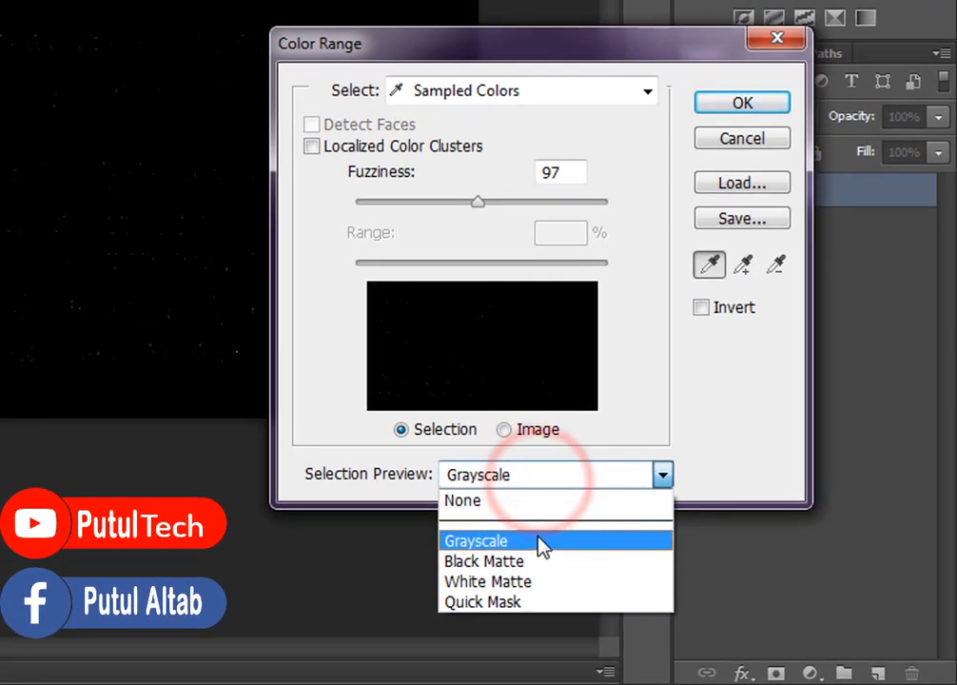
pyautogui.click(539, 503)
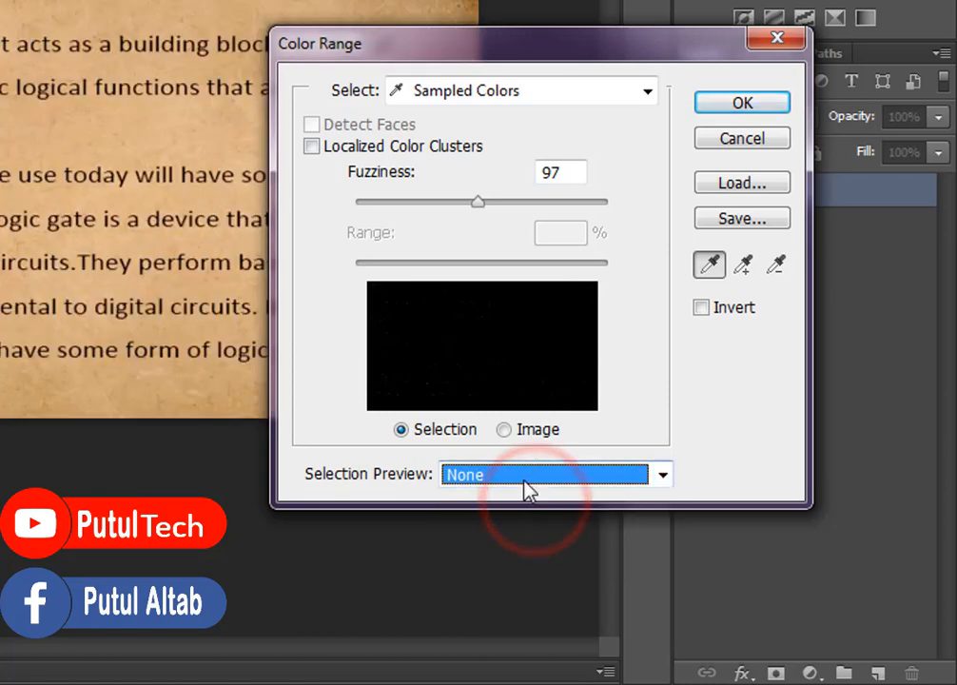
pyautogui.click(519, 473)
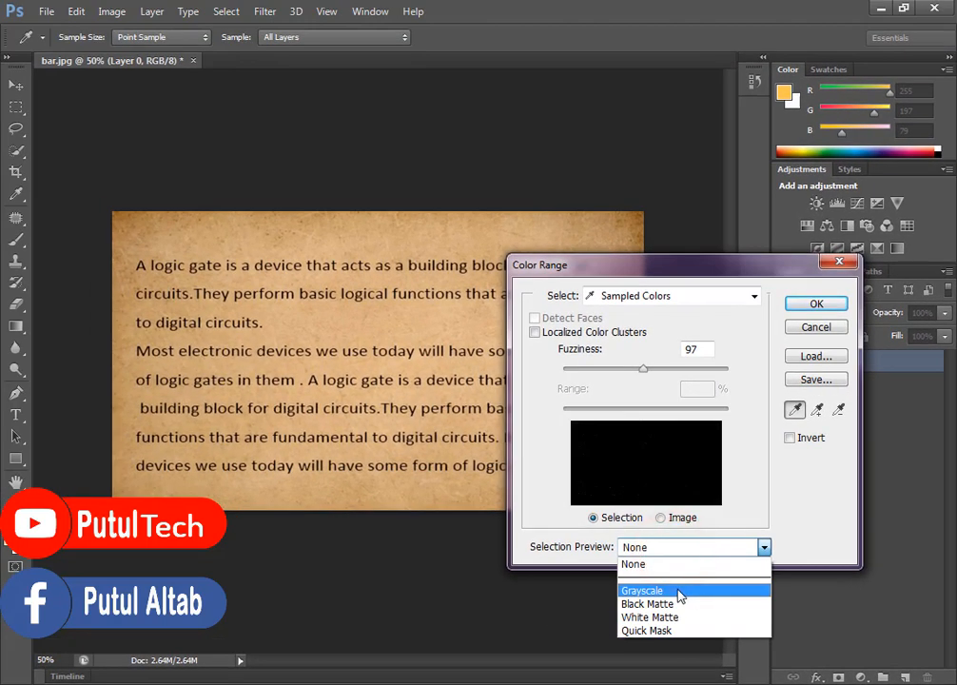
pyautogui.click(681, 591)
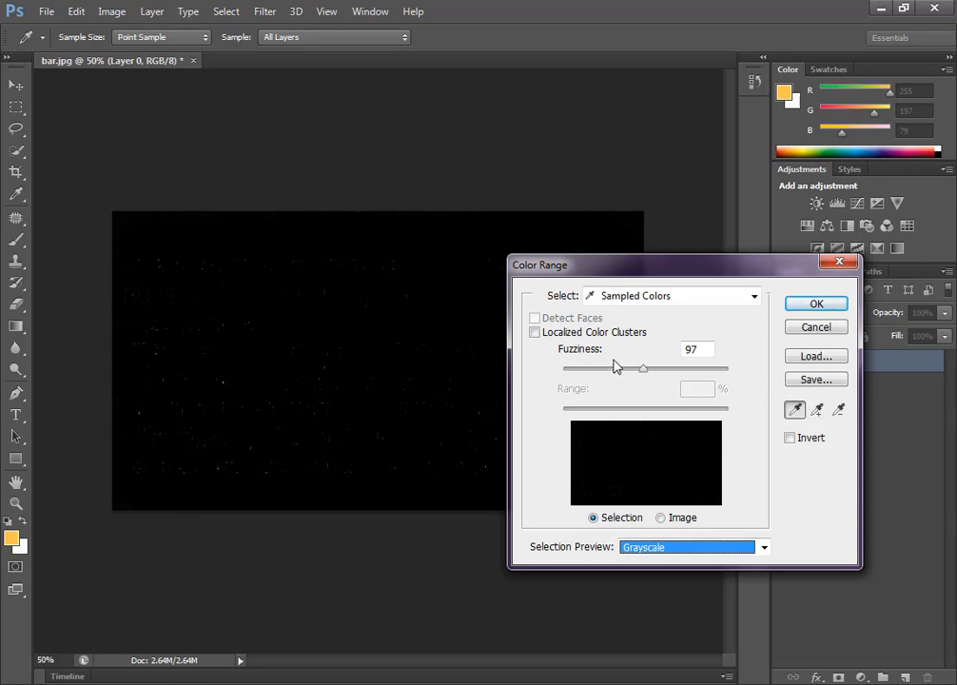
# Set the Color Range fuzziness to 31 and add two parchment background tones to the sampled colors.
pyautogui.moveTo(645, 374)
pyautogui.mouseDown()
pyautogui.moveTo(610, 374)
pyautogui.moveTo(733, 377)
pyautogui.moveTo(632, 378)
pyautogui.mouseUp()
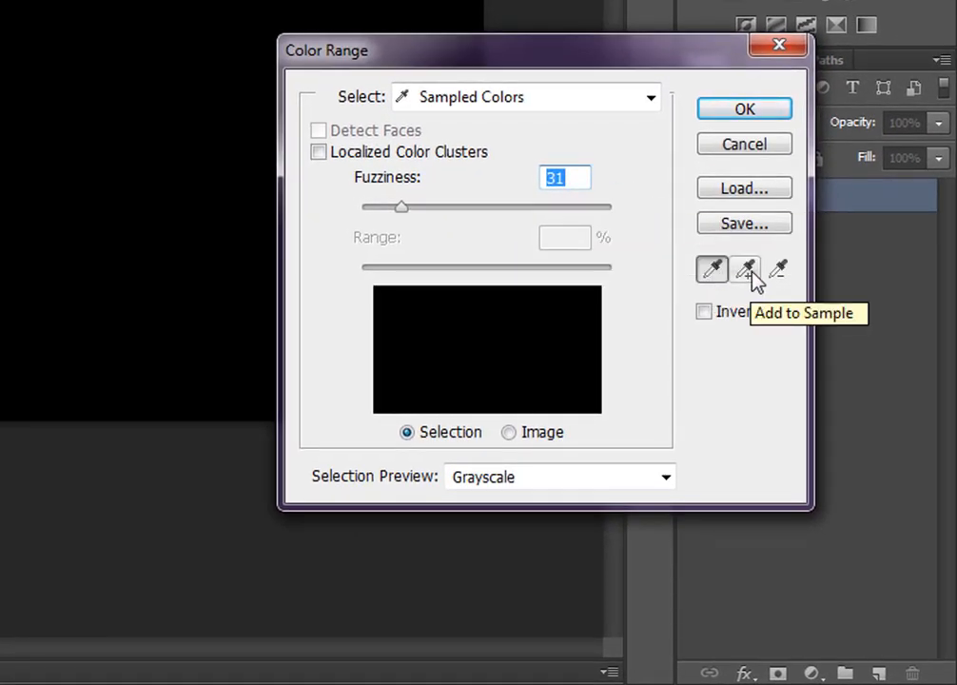
pyautogui.click(749, 270)
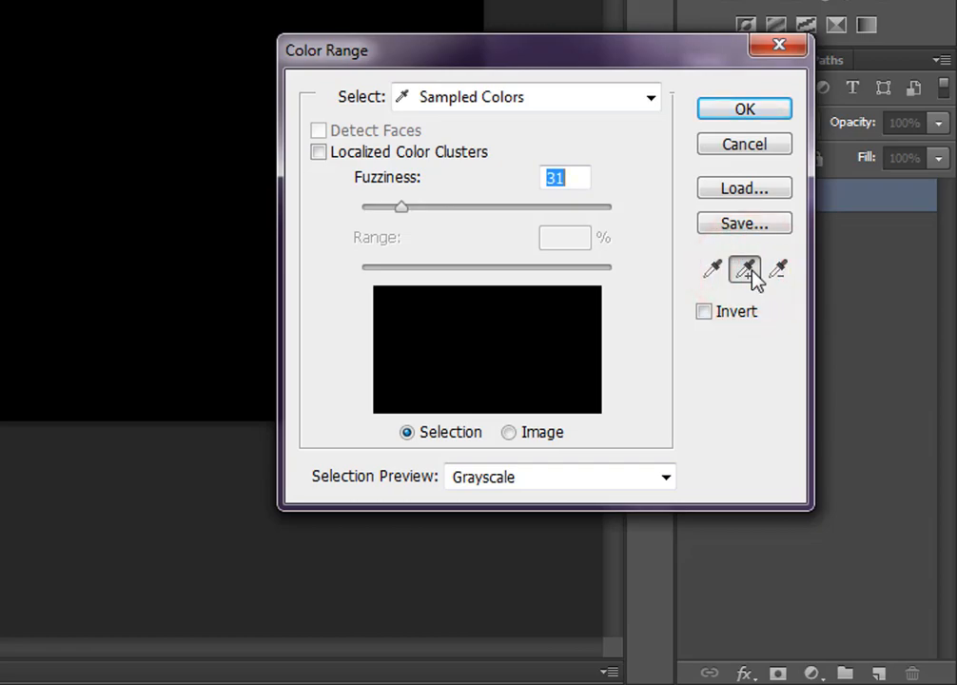
pyautogui.click(70, 11)
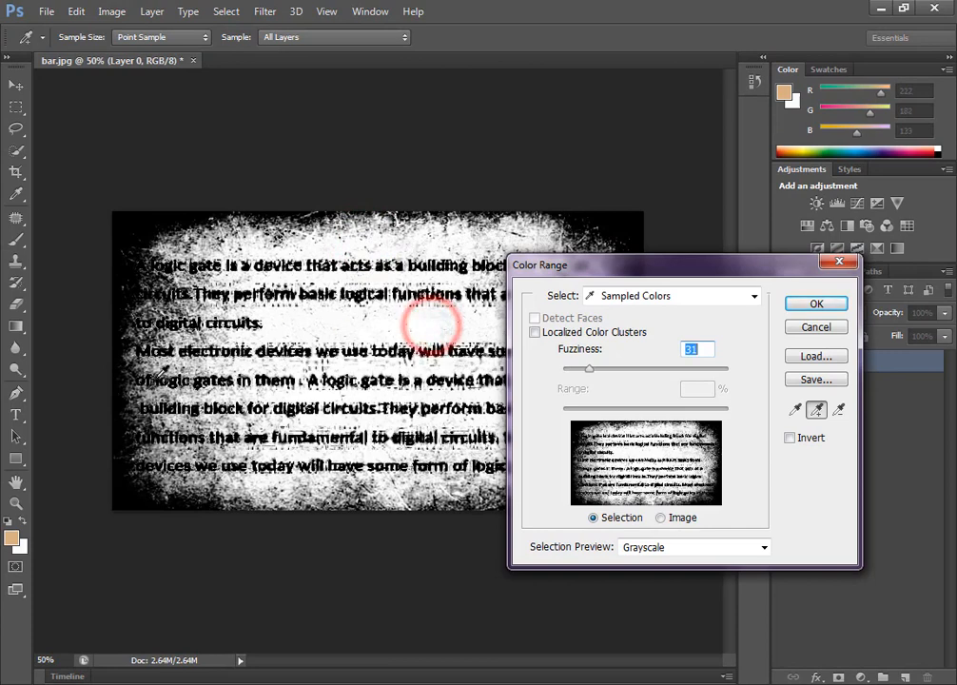
pyautogui.click(153, 364)
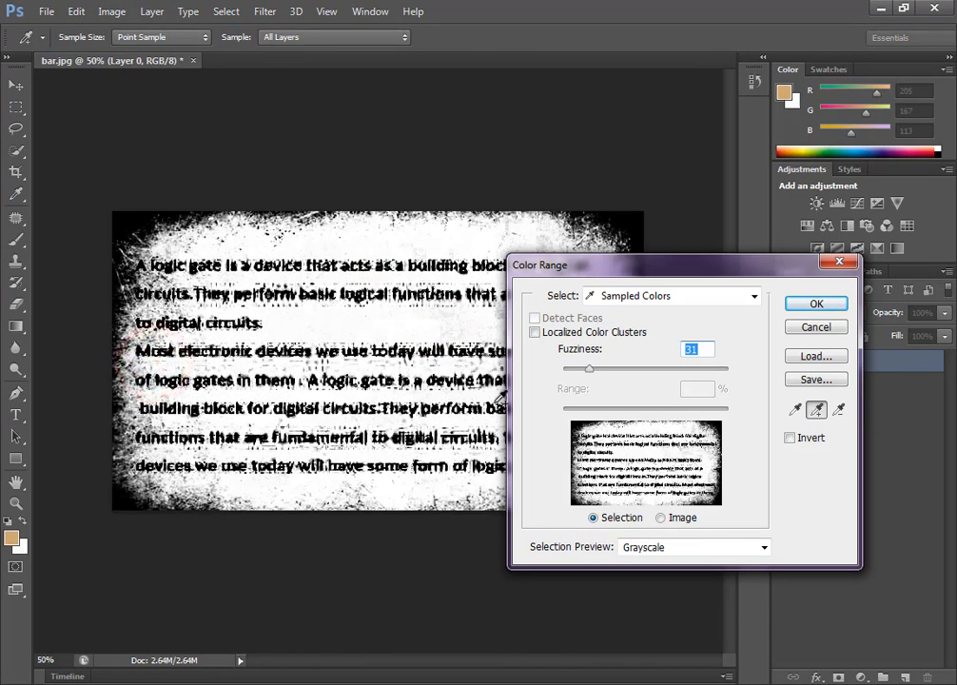
# Raise the Color Range fuzziness to 173, keeping the image visible beside the dialog.
pyautogui.moveTo(589, 372); pyautogui.dragTo(647, 375)
pyautogui.moveTo(637, 264); pyautogui.dragTo(711, 433)
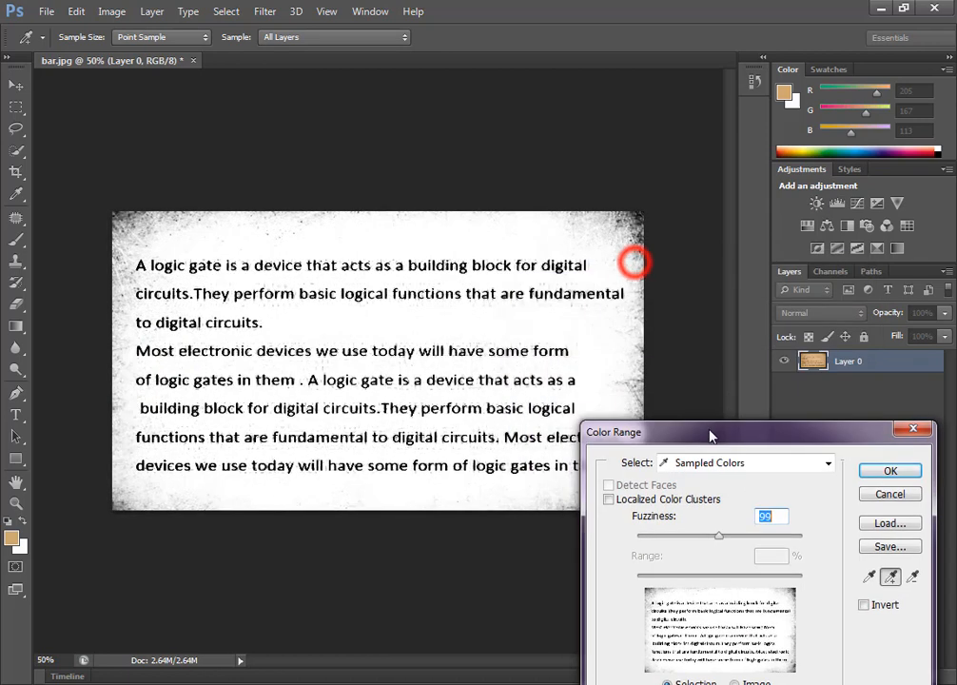
pyautogui.moveTo(720, 537); pyautogui.dragTo(761, 539)
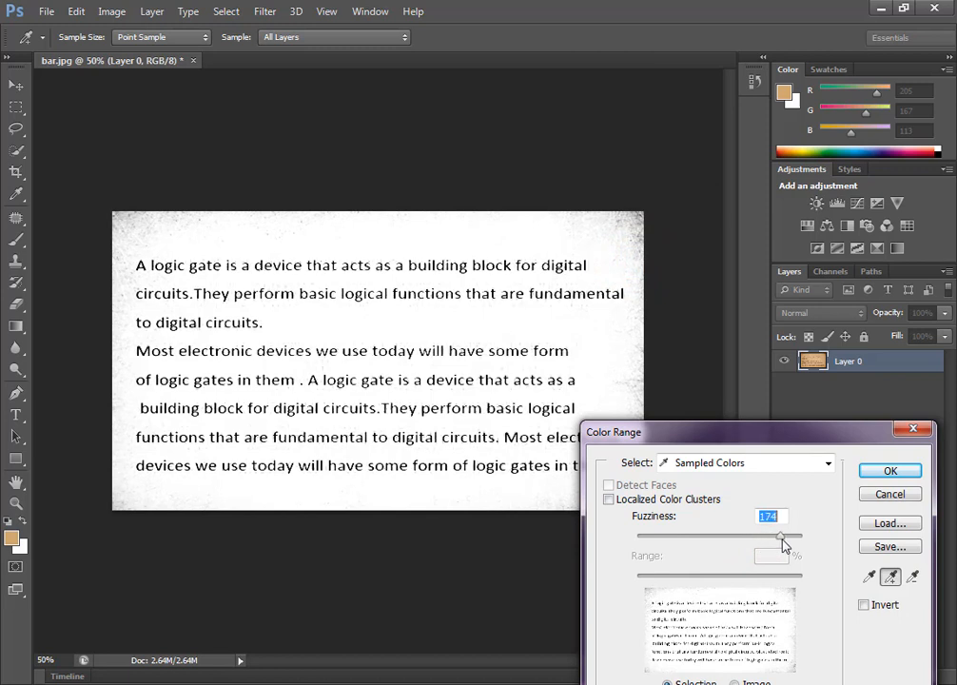
pyautogui.moveTo(786, 550); pyautogui.dragTo(781, 551)
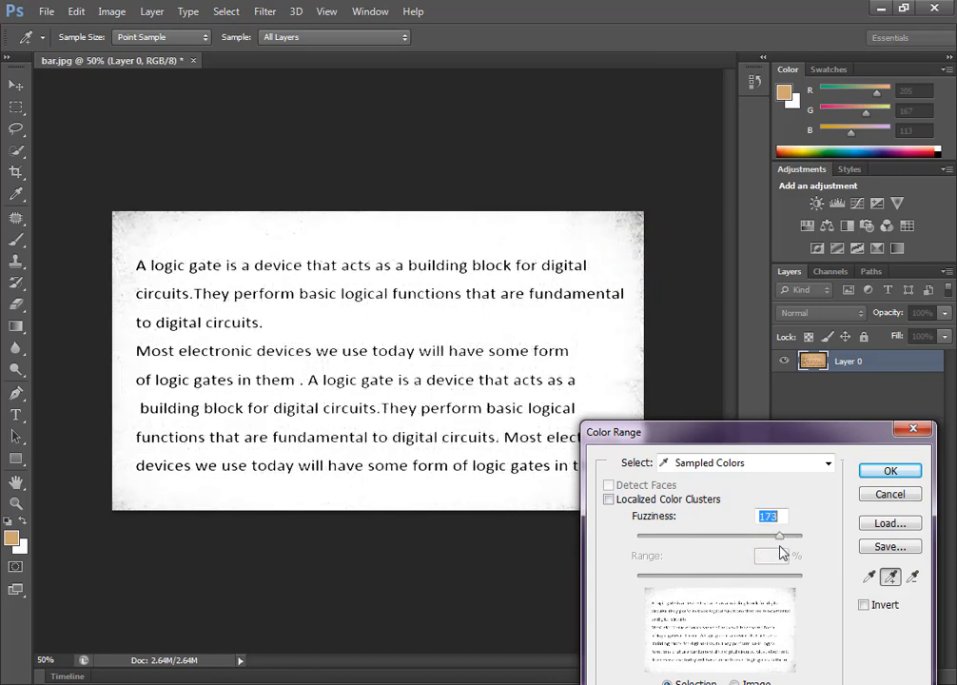
# Try adding the parchment's upper-right corner tone with fuzziness 90, and cancel the Color Range selection.
pyautogui.click(635, 225)
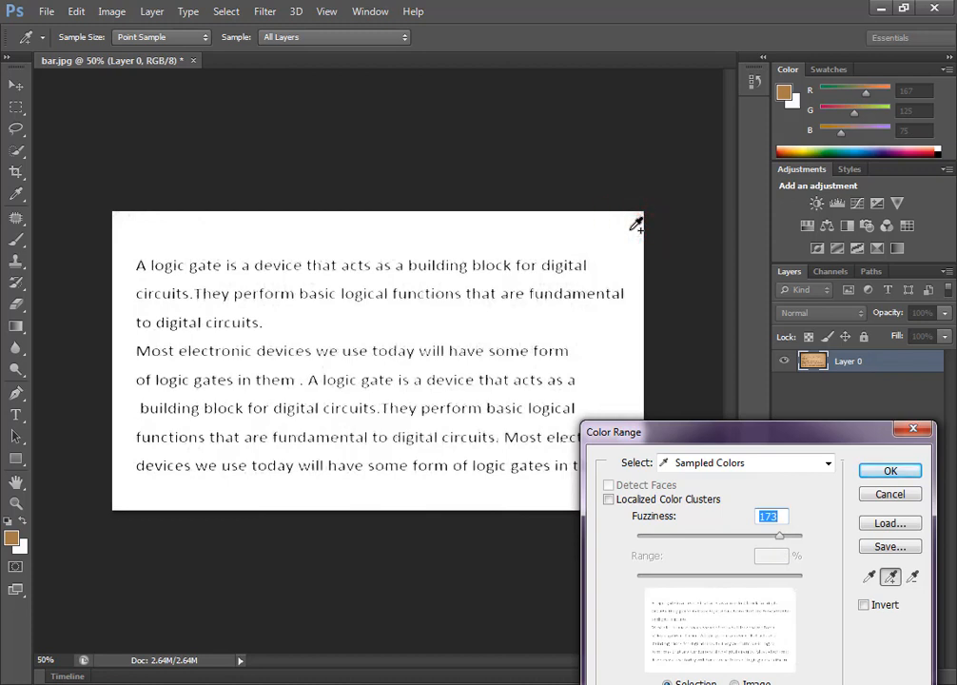
pyautogui.moveTo(779, 537); pyautogui.dragTo(716, 539)
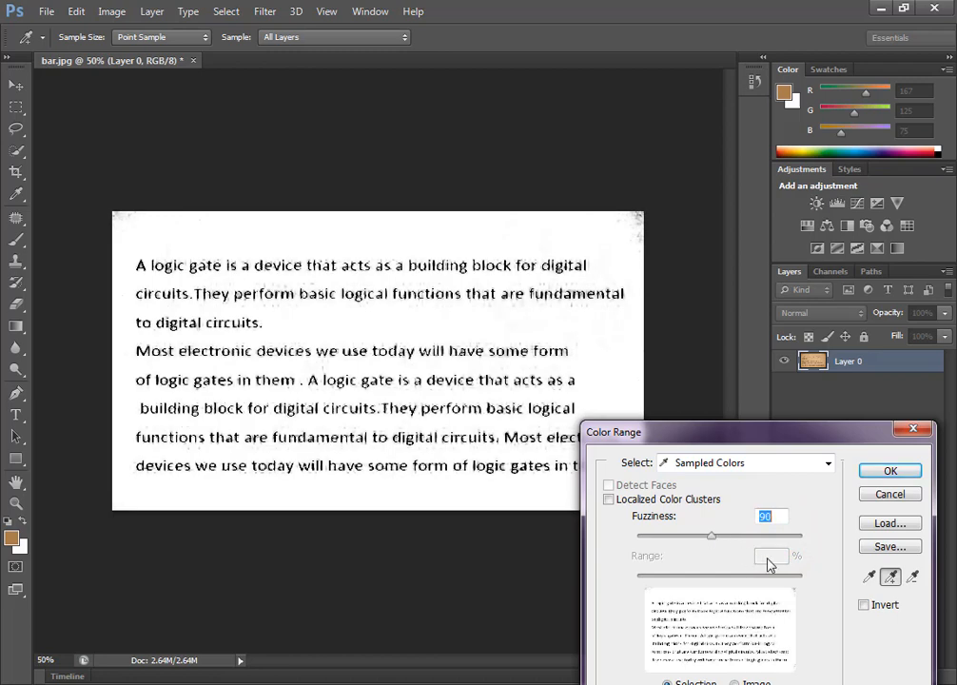
pyautogui.moveTo(713, 442); pyautogui.dragTo(725, 374)
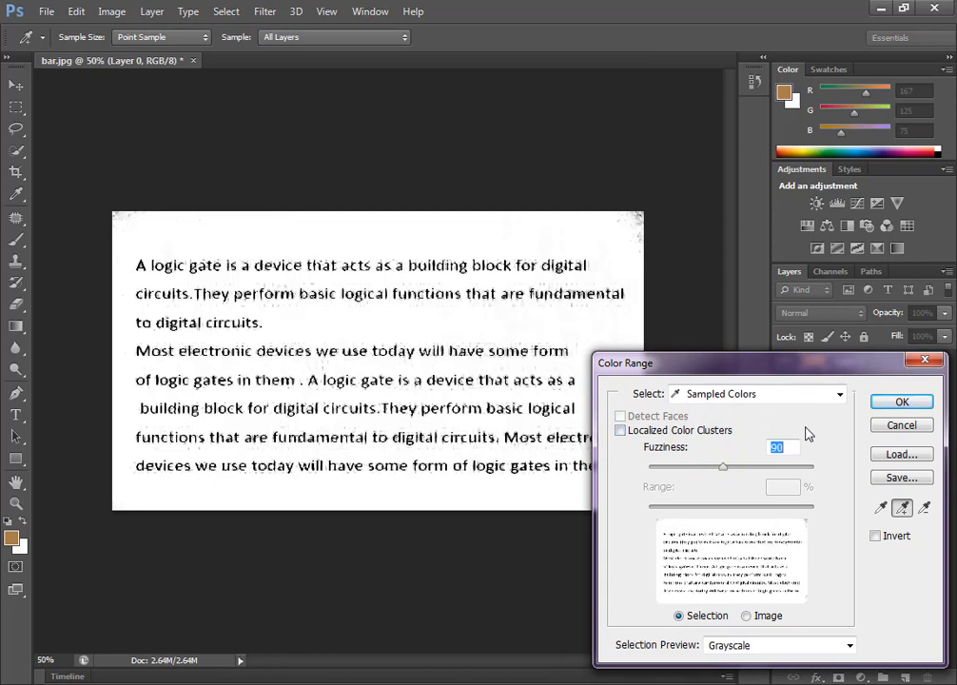
pyautogui.click(891, 430)
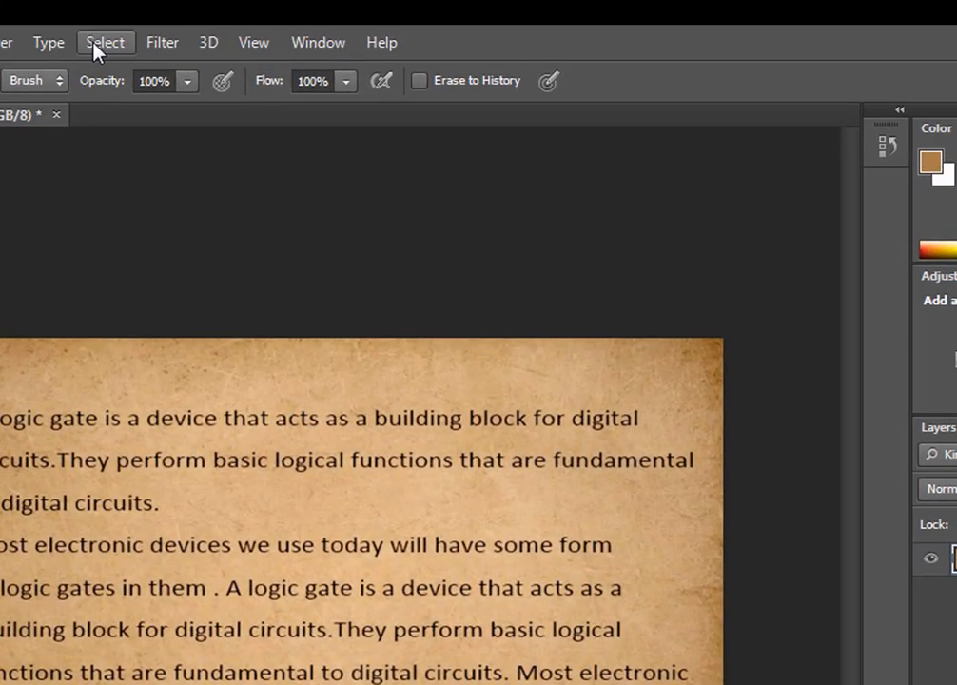
# Reopen Color Range for a new Sampled Colors selection with fuzziness 97 and the Grayscale selection preview.
pyautogui.click(103, 43)
pyautogui.click(195, 255)
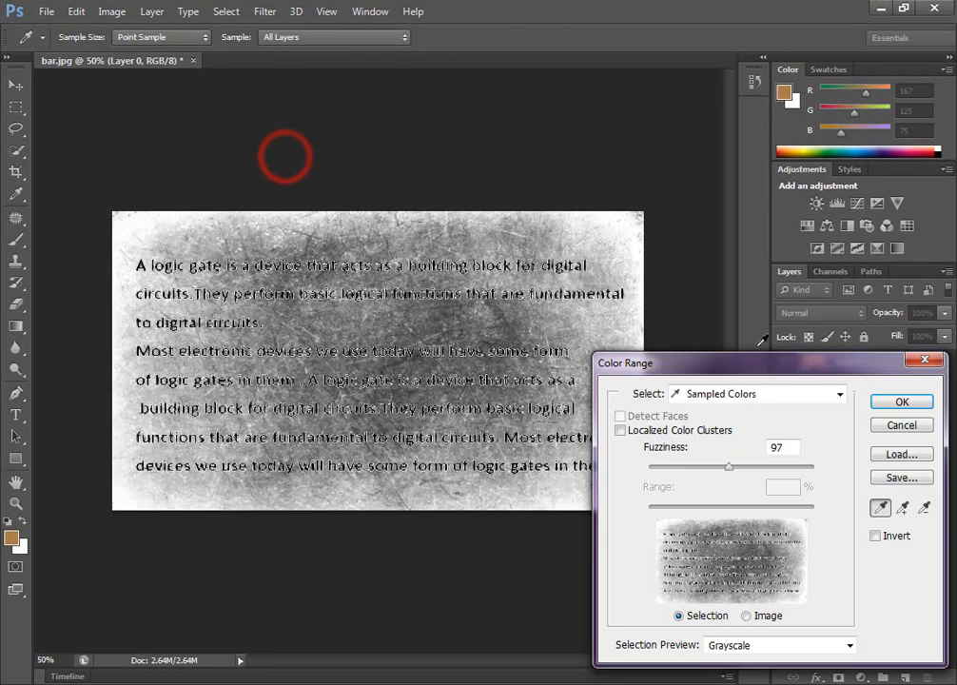
pyautogui.click(749, 648)
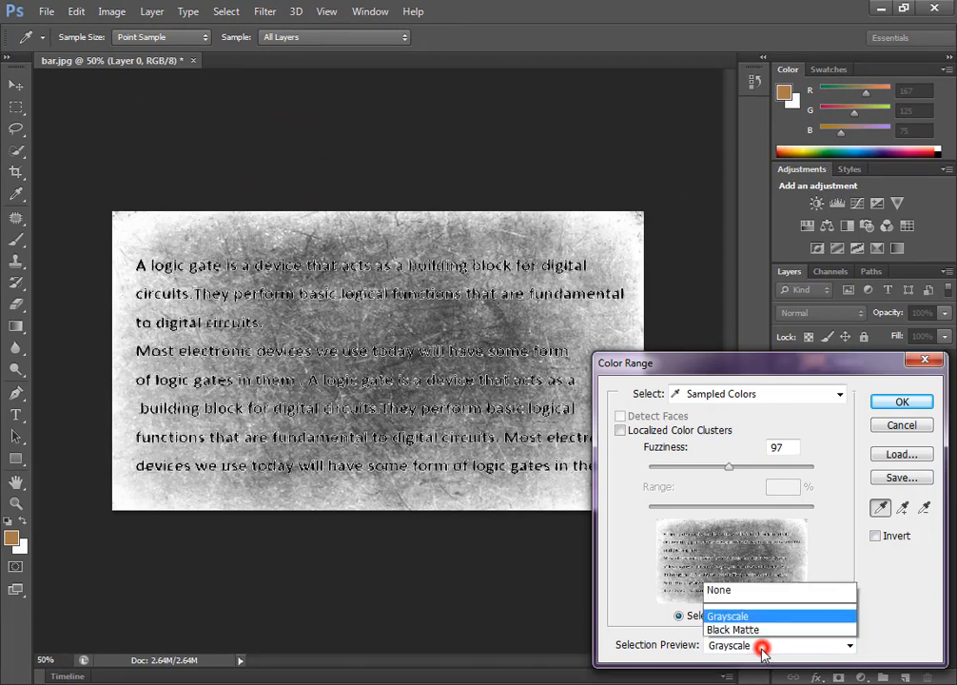
pyautogui.click(738, 590)
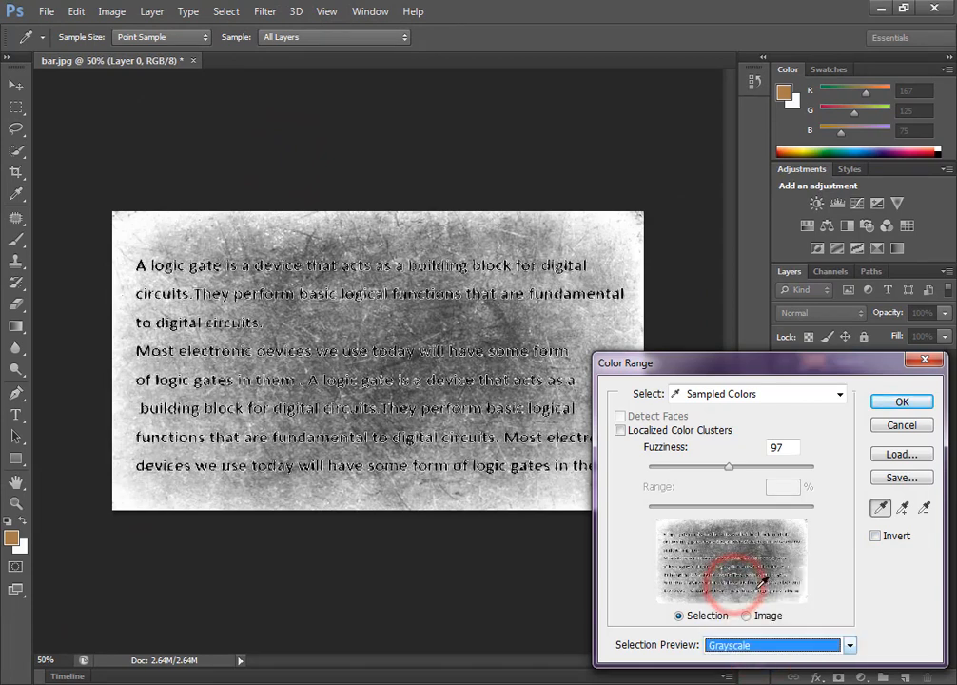
# Add parchment tones from the image's center, lower area and dark upper-right corner to the sampled colors.
pyautogui.click(904, 509)
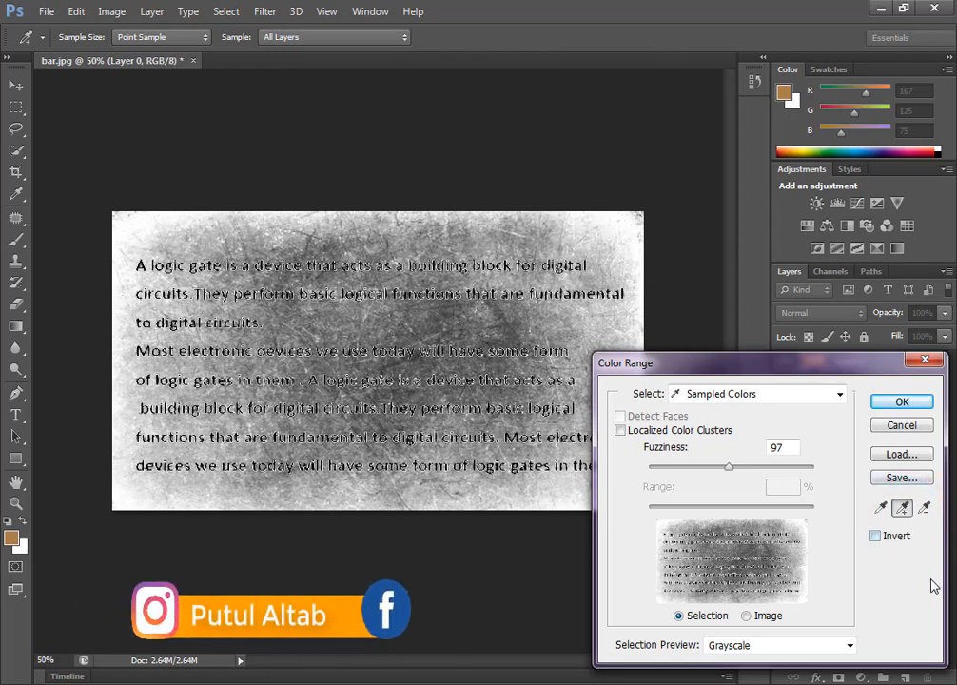
pyautogui.click(612, 240)
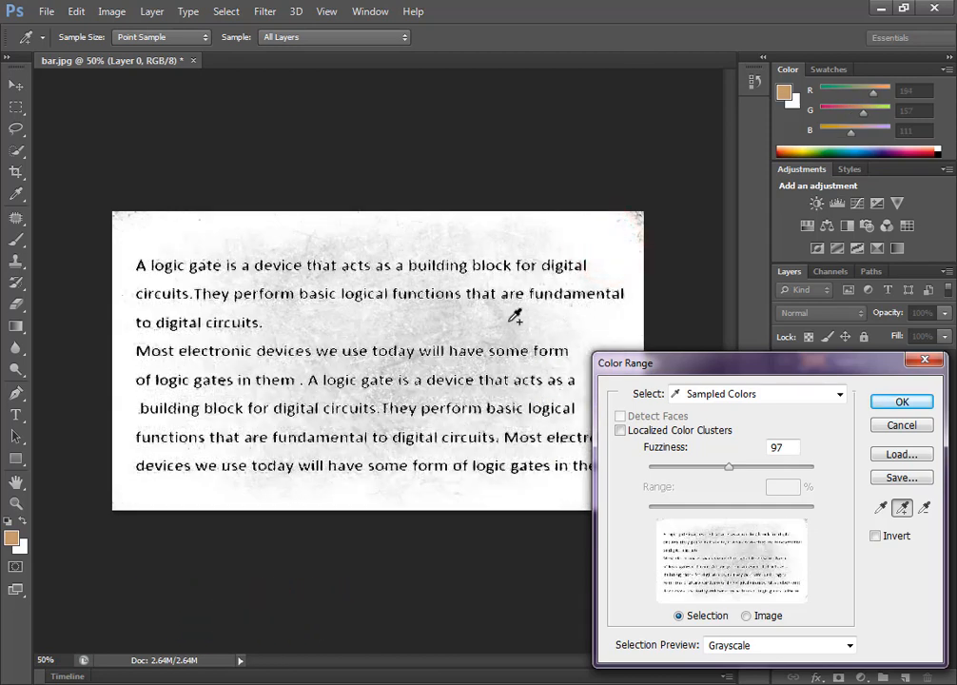
pyautogui.click(478, 322)
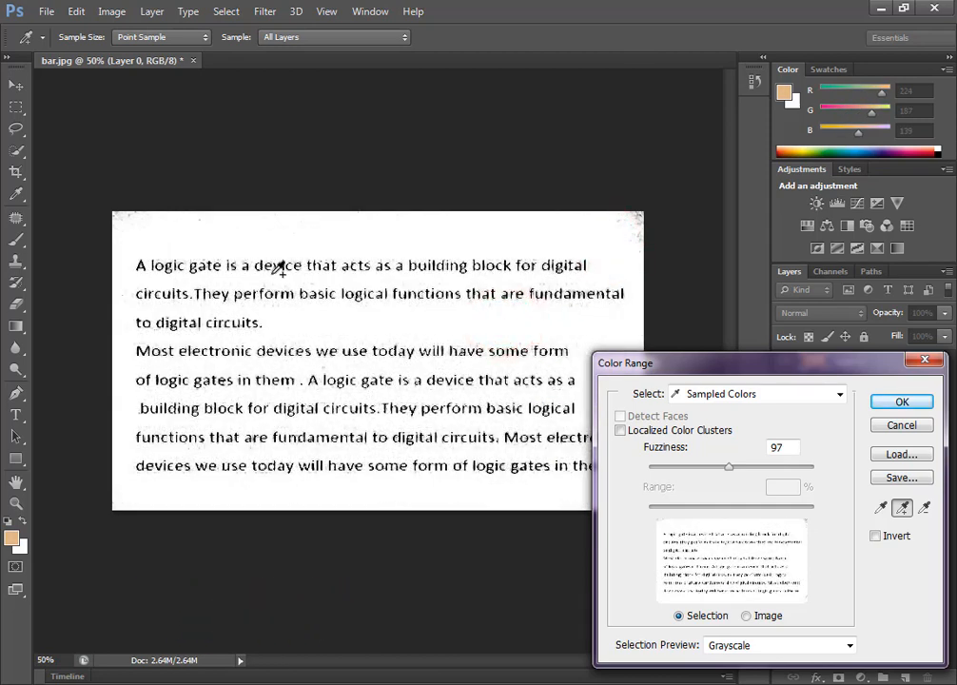
pyautogui.click(246, 364)
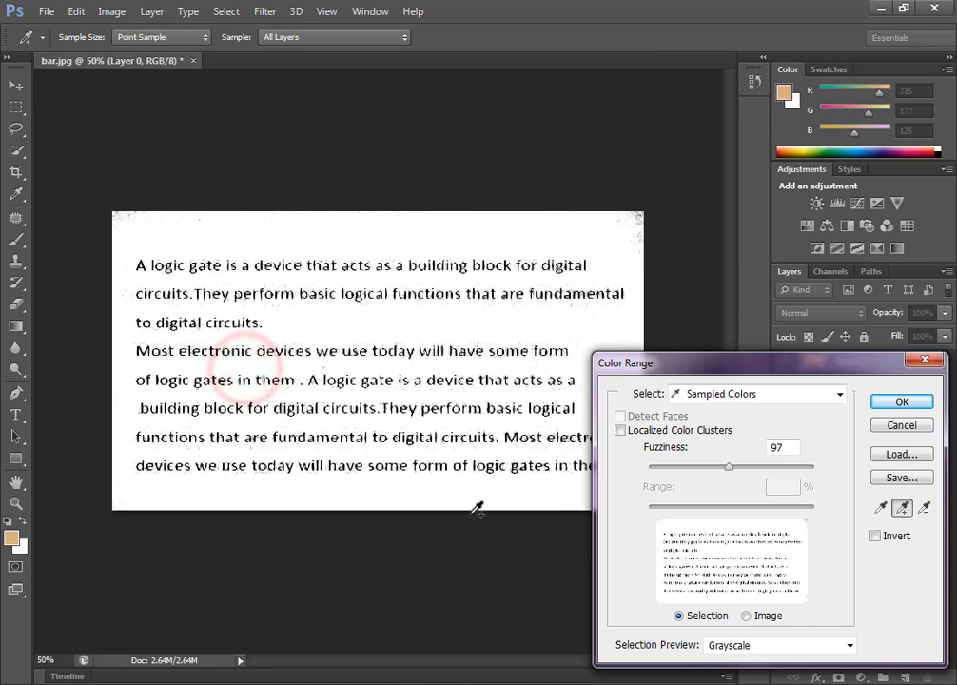
pyautogui.click(384, 454)
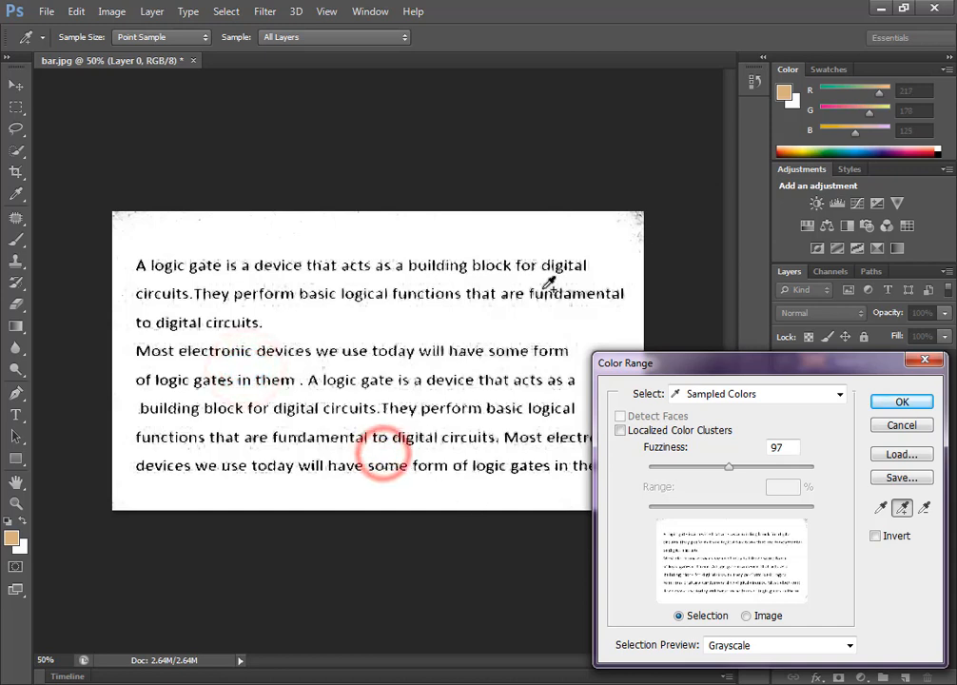
pyautogui.click(634, 218)
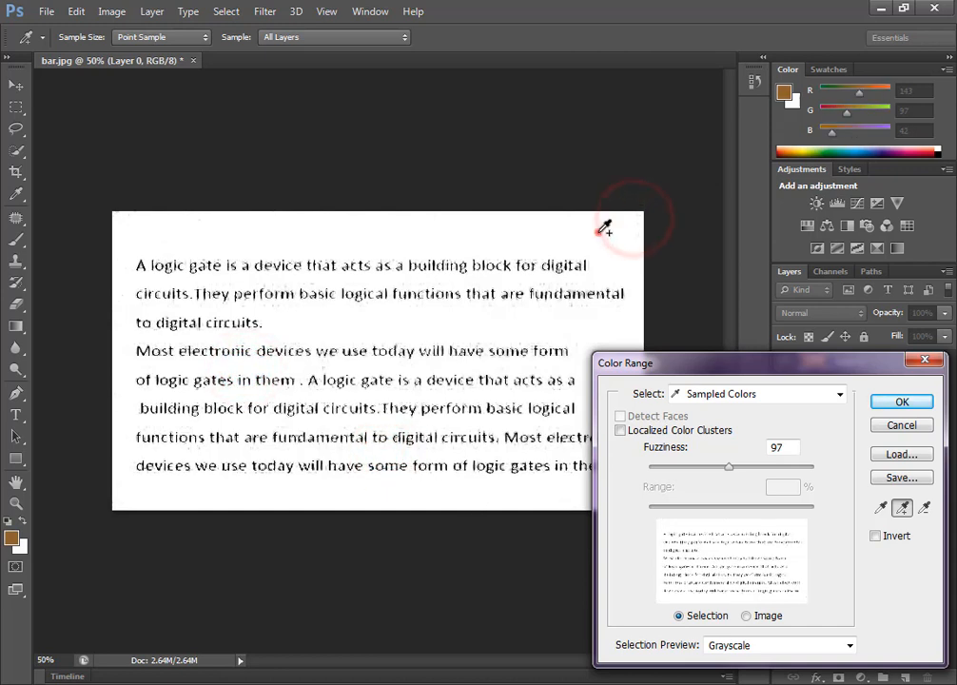
pyautogui.click(598, 232)
pyautogui.click(591, 273)
pyautogui.click(554, 282)
pyautogui.click(527, 284)
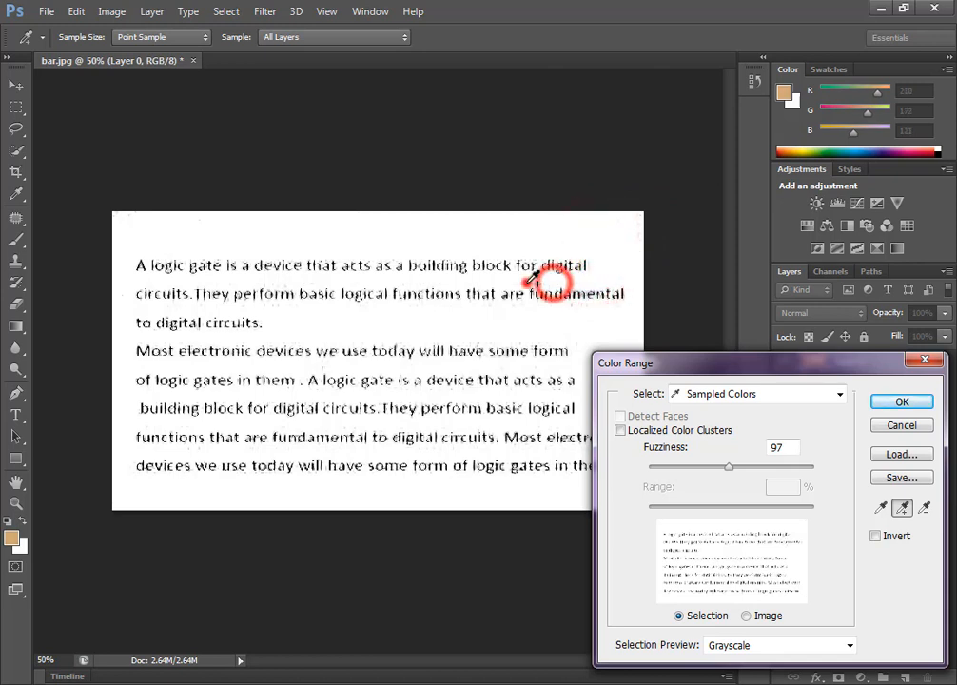
# Add the remaining parchment tones at the left edge, lower-left and between the text lines, and apply the Color Range selection.
pyautogui.click(131, 279)
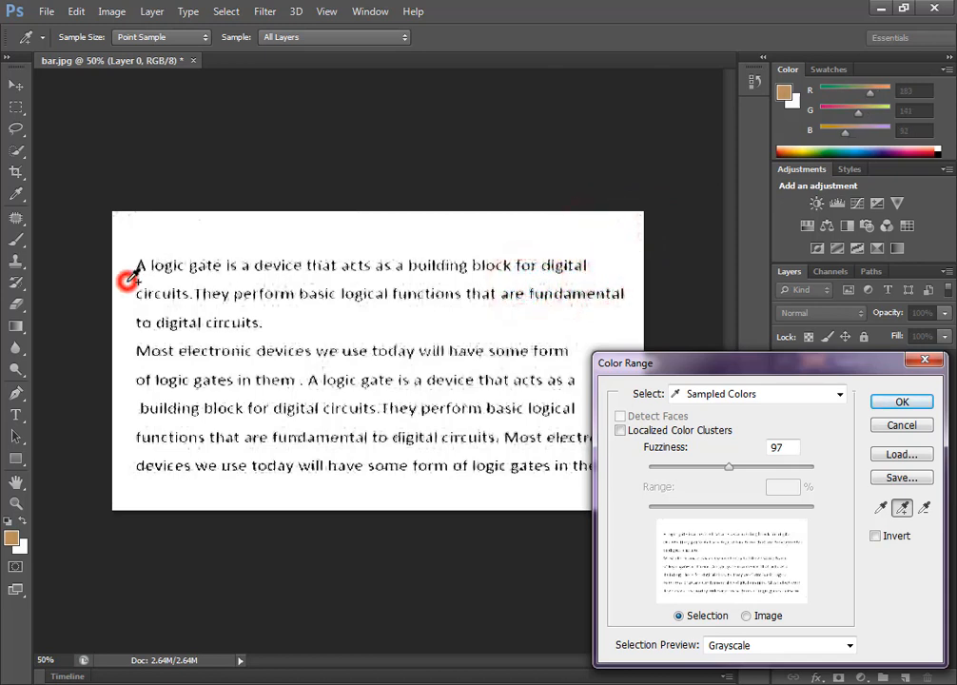
pyautogui.click(196, 487)
pyautogui.click(154, 483)
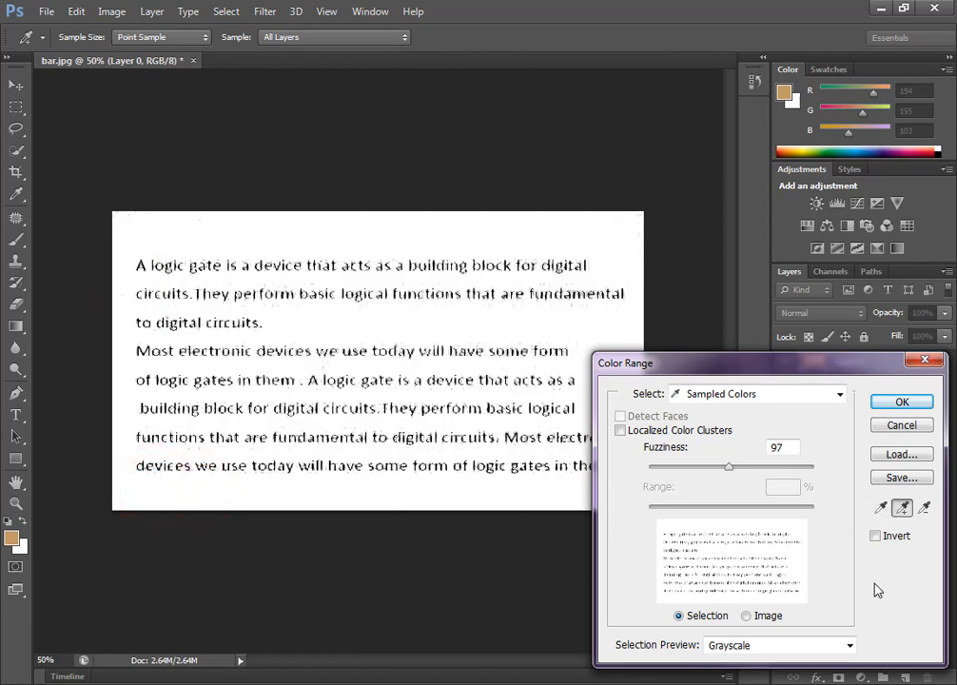
pyautogui.click(570, 321)
pyautogui.moveTo(691, 366)
pyautogui.mouseDown()
pyautogui.moveTo(787, 333)
pyautogui.moveTo(609, 152)
pyautogui.moveTo(723, 506)
pyautogui.moveTo(691, 438)
pyautogui.moveTo(688, 352)
pyautogui.mouseUp()
pyautogui.click(315, 321)
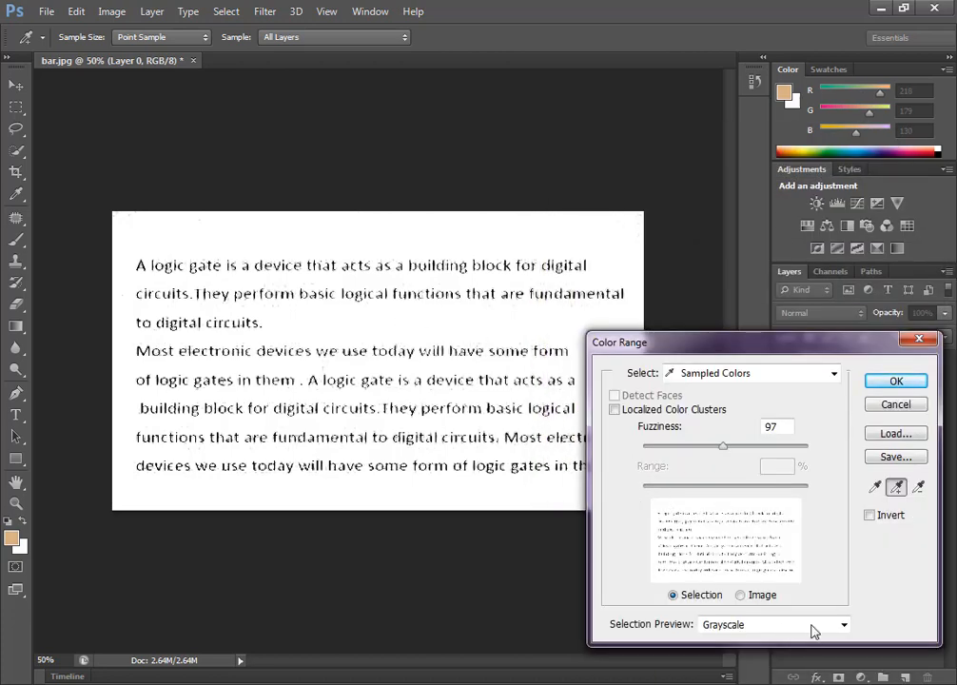
pyautogui.click(894, 382)
# Set the background color to near-white, RGB 252, 252, 252, and activate the Eraser tool.
pyautogui.press('e')
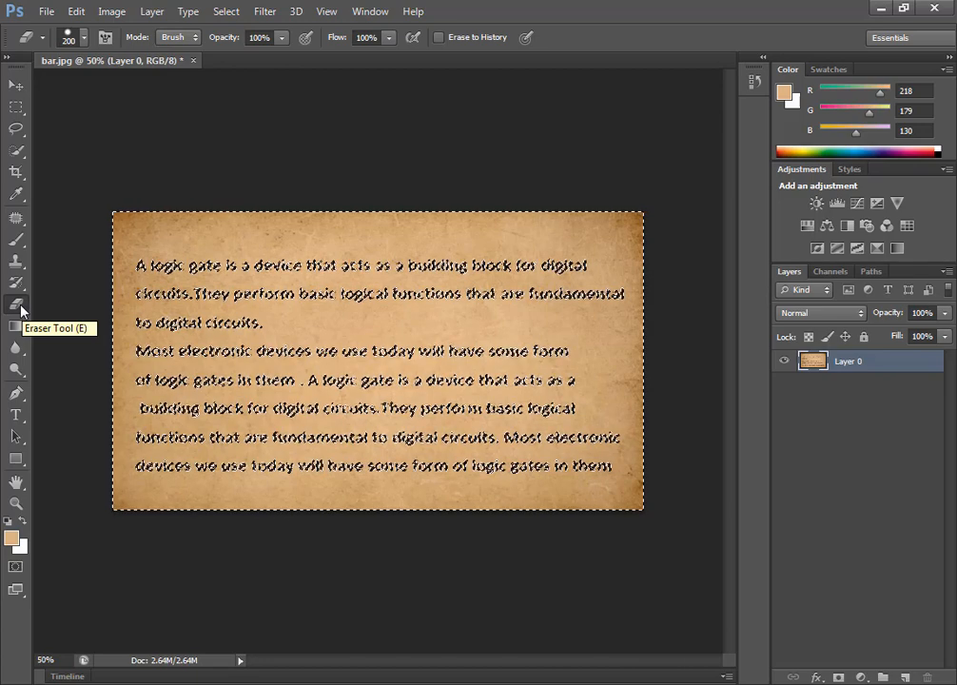
pyautogui.click(20, 549)
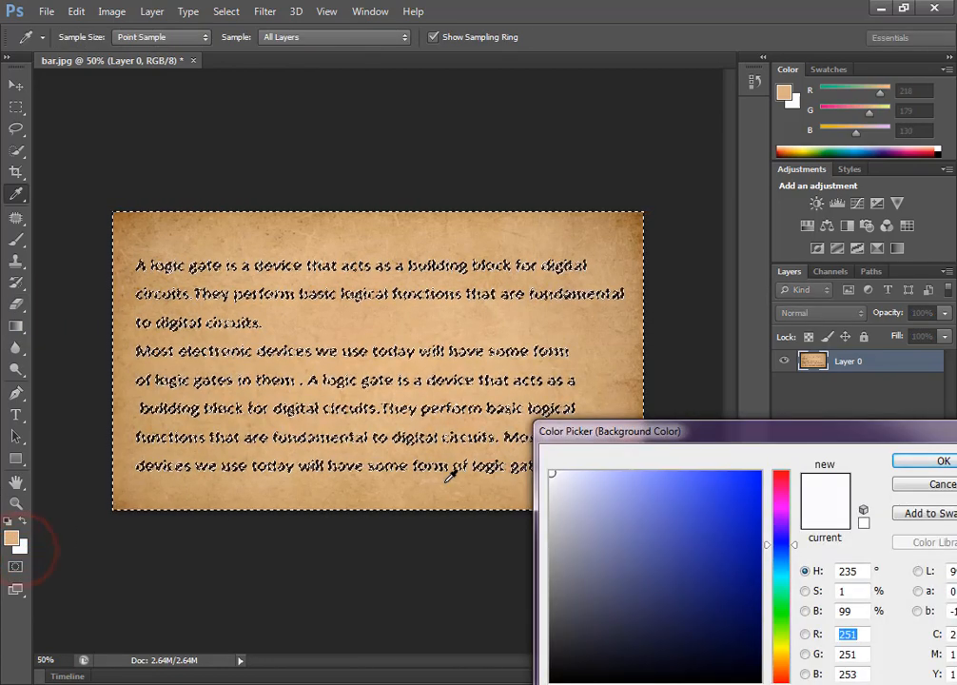
pyautogui.click(549, 473)
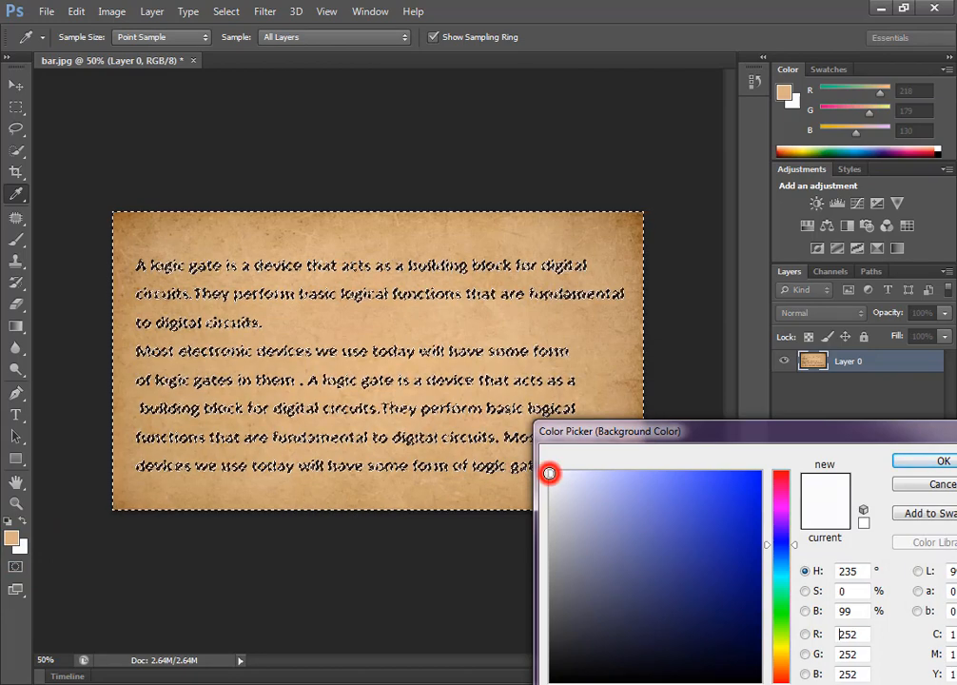
pyautogui.click(936, 459)
pyautogui.press('e')
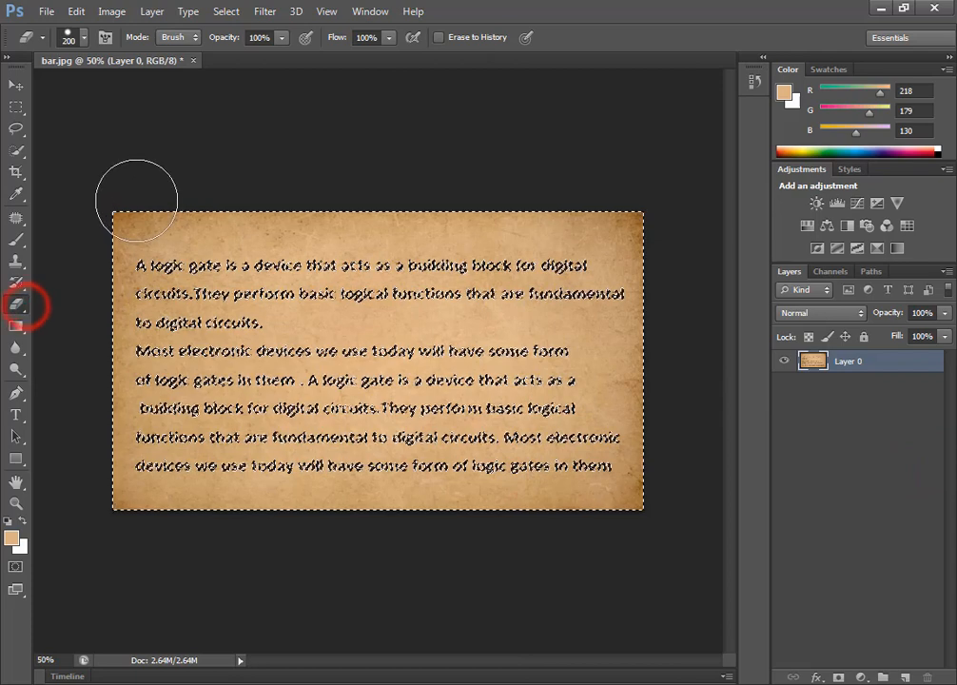
# Erase all of the selected parchment around the text on Layer 0 with the 200-pixel eraser.
pyautogui.moveTo(136, 199); pyautogui.dragTo(138, 275)
pyautogui.moveTo(144, 492)
pyautogui.mouseDown()
pyautogui.moveTo(148, 525)
pyautogui.moveTo(371, 519)
pyautogui.mouseUp()
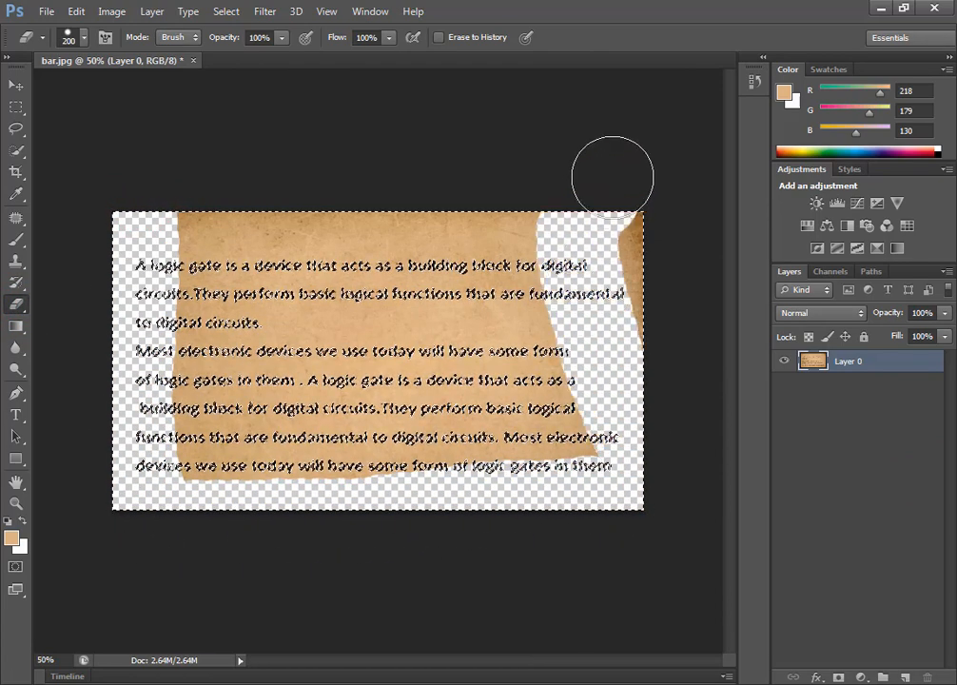
pyautogui.moveTo(611, 177)
pyautogui.mouseDown()
pyautogui.moveTo(637, 260)
pyautogui.moveTo(590, 443)
pyautogui.mouseUp()
pyautogui.moveTo(502, 382); pyautogui.dragTo(474, 186)
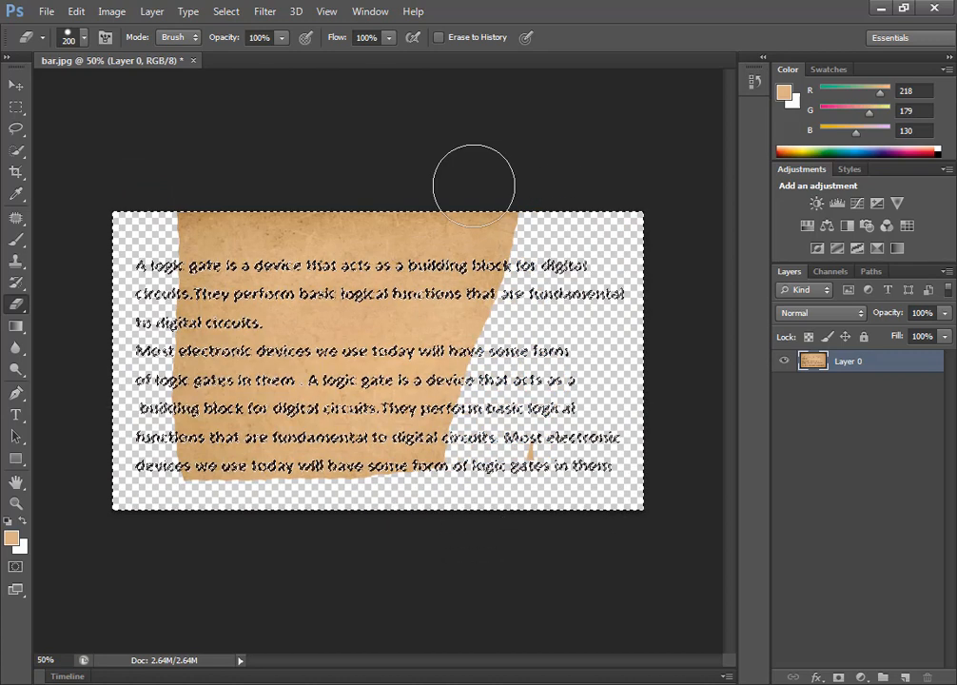
pyautogui.moveTo(496, 517)
pyautogui.mouseDown()
pyautogui.moveTo(403, 243)
pyautogui.moveTo(435, 154)
pyautogui.moveTo(399, 473)
pyautogui.mouseUp()
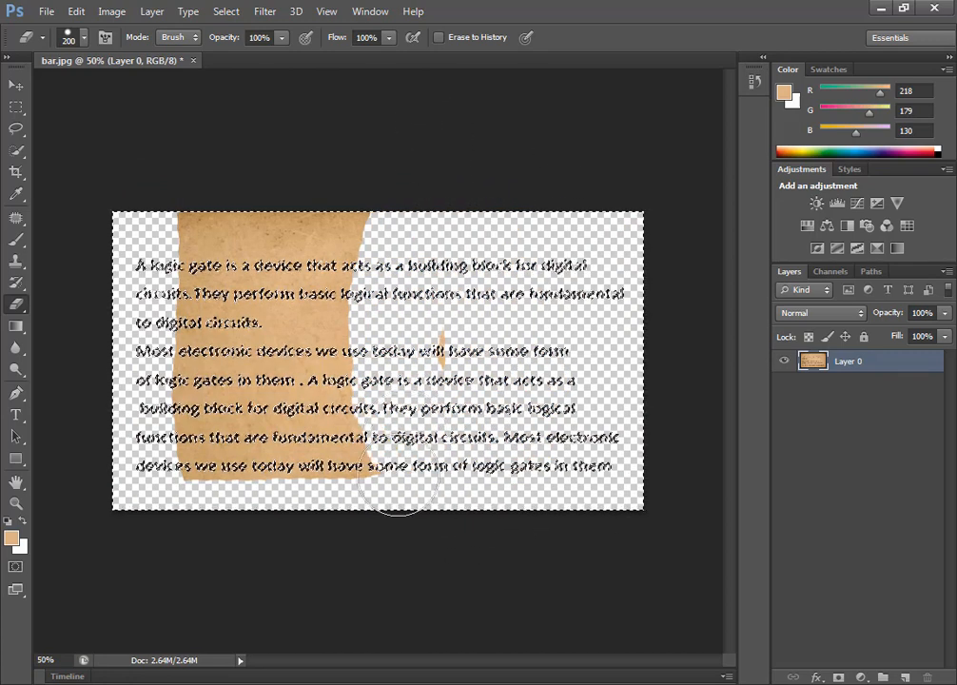
pyautogui.moveTo(354, 245)
pyautogui.mouseDown()
pyautogui.moveTo(193, 561)
pyautogui.moveTo(242, 233)
pyautogui.moveTo(289, 159)
pyautogui.moveTo(270, 319)
pyautogui.mouseUp()
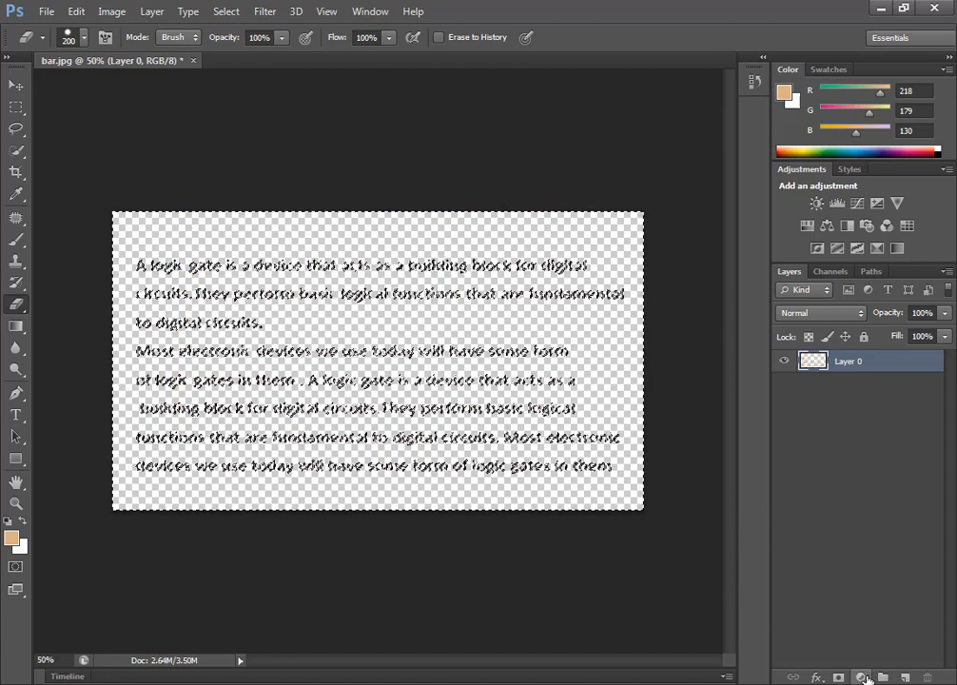
# Add a Solid Color fill layer over the selected background and try off-white, brown, blue and yellow fills.
pyautogui.click(863, 676)
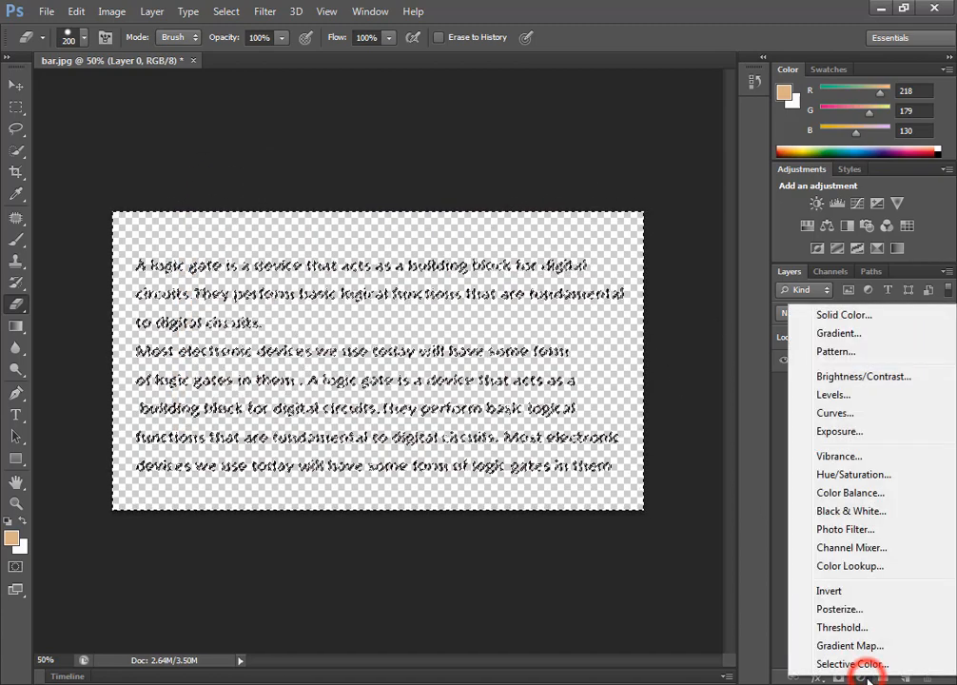
pyautogui.click(860, 316)
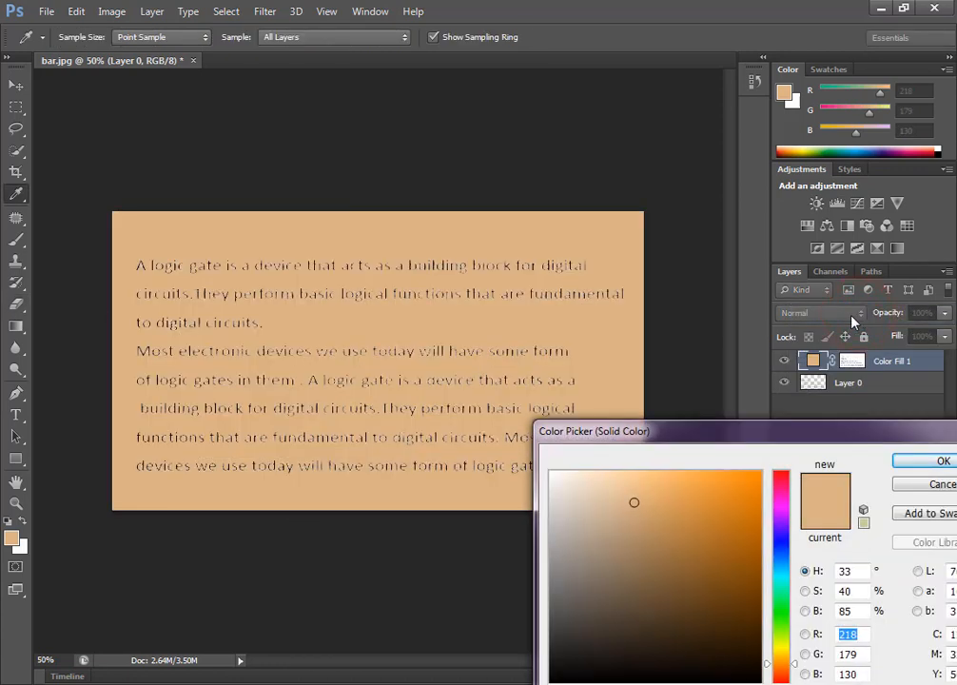
pyautogui.click(553, 476)
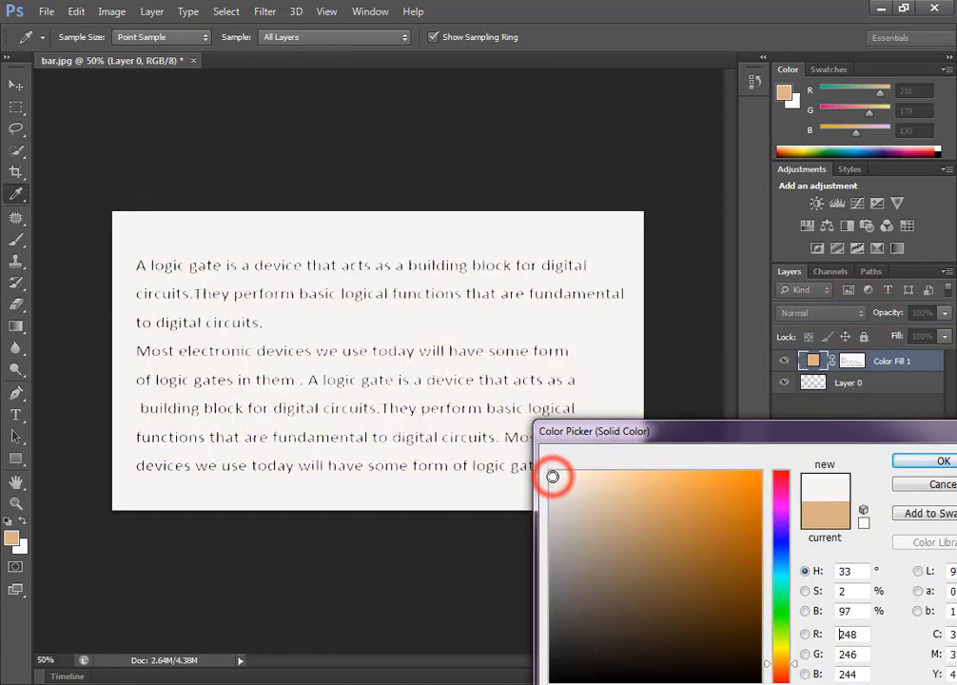
pyautogui.click(665, 582)
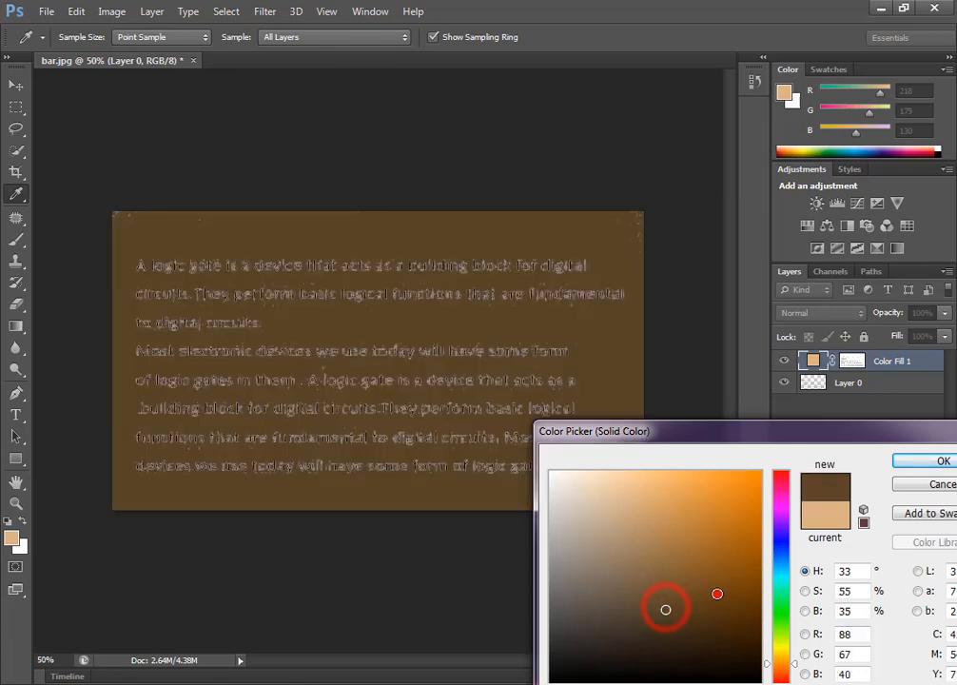
pyautogui.click(729, 504)
pyautogui.moveTo(786, 567); pyautogui.dragTo(763, 535)
pyautogui.click(781, 651)
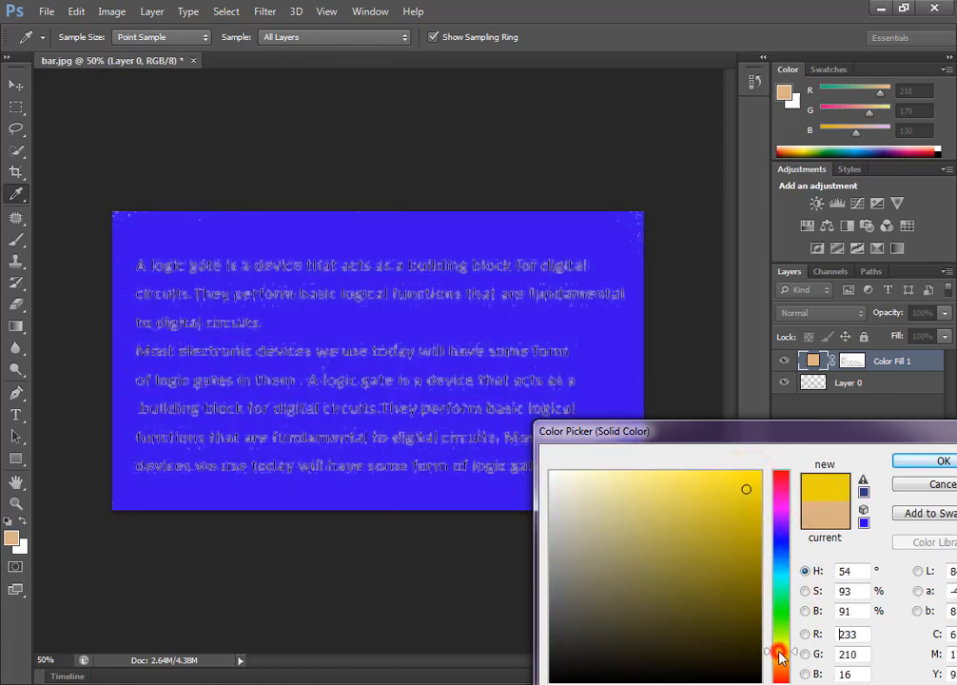
# Try gray, cream and muted yellow tones, and apply white, RGB 255, 255, 252, as the fill color.
pyautogui.moveTo(747, 604)
pyautogui.mouseDown()
pyautogui.moveTo(656, 580)
pyautogui.moveTo(576, 578)
pyautogui.mouseUp()
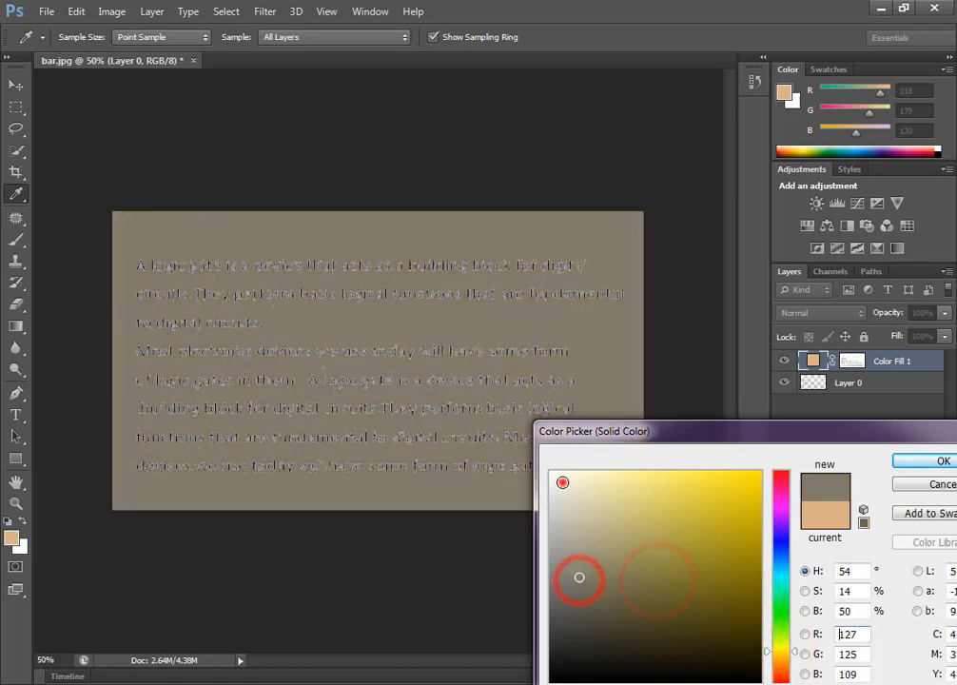
pyautogui.click(561, 480)
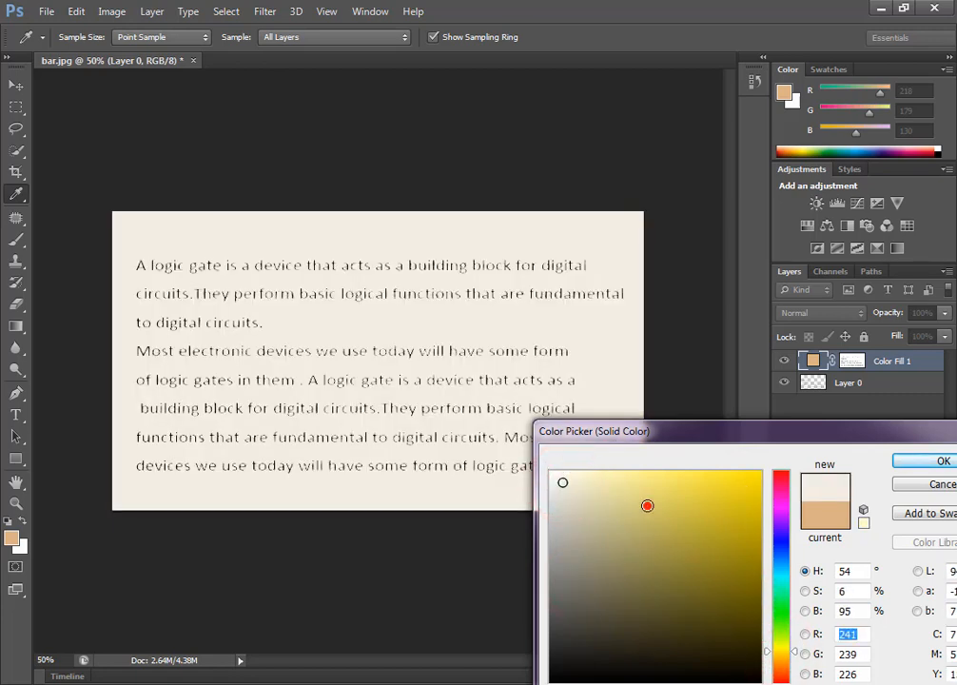
pyautogui.click(646, 506)
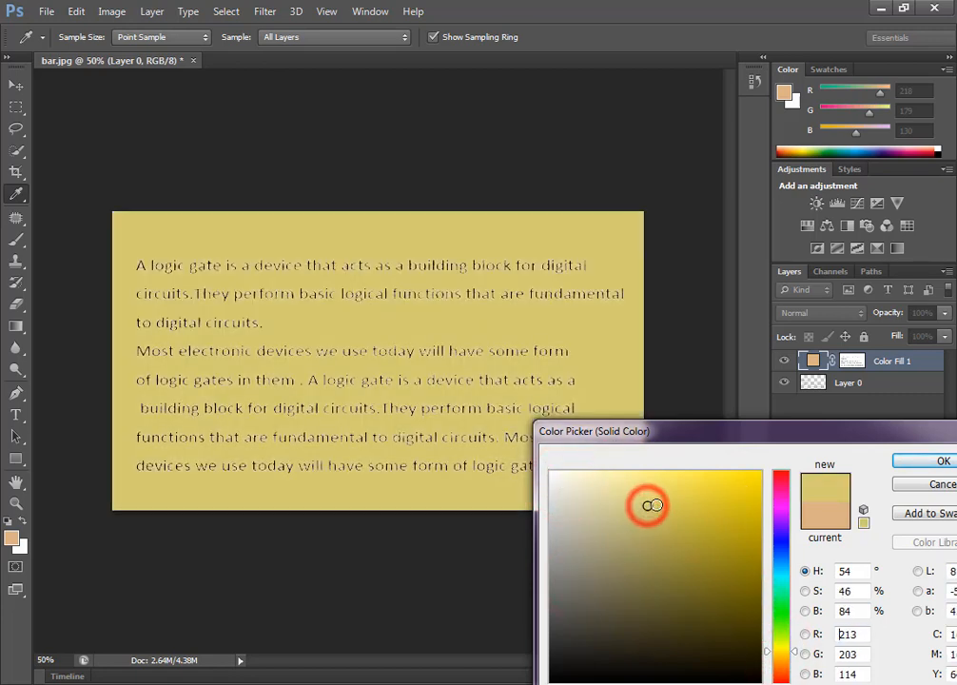
pyautogui.click(551, 470)
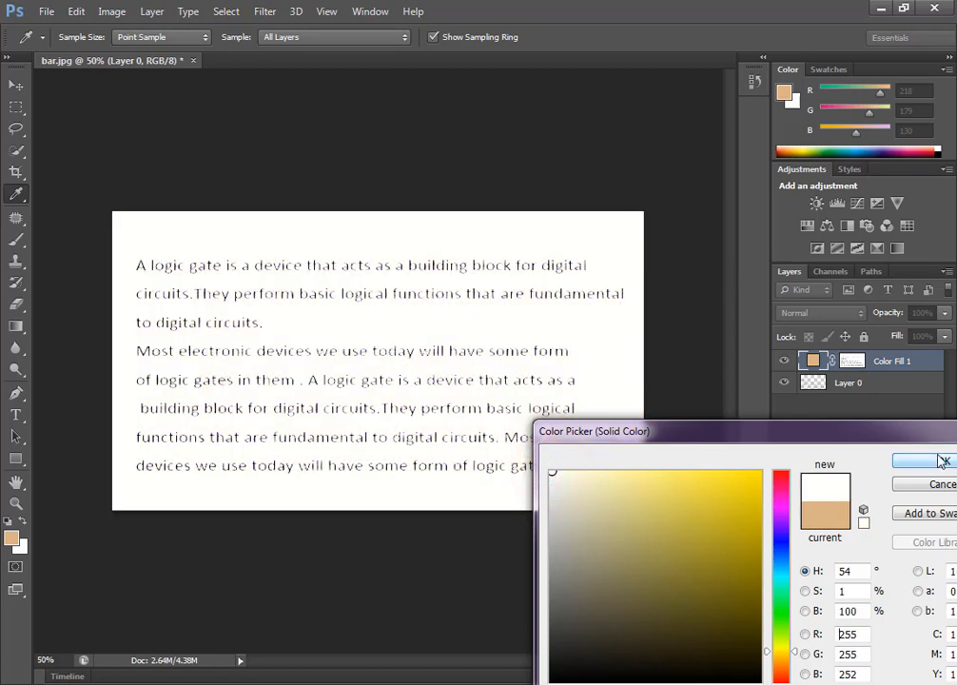
pyautogui.click(938, 461)
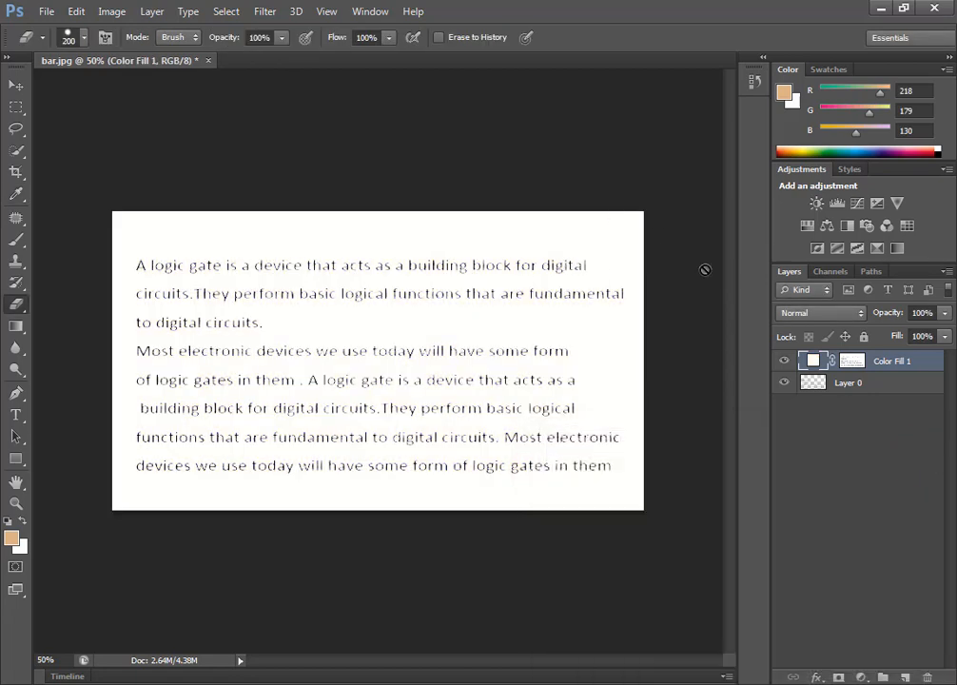
# Preview the white fill layer at 0% opacity, and return it to 100%.
pyautogui.moveTo(944, 340); pyautogui.dragTo(820, 349)
pyautogui.click(942, 313)
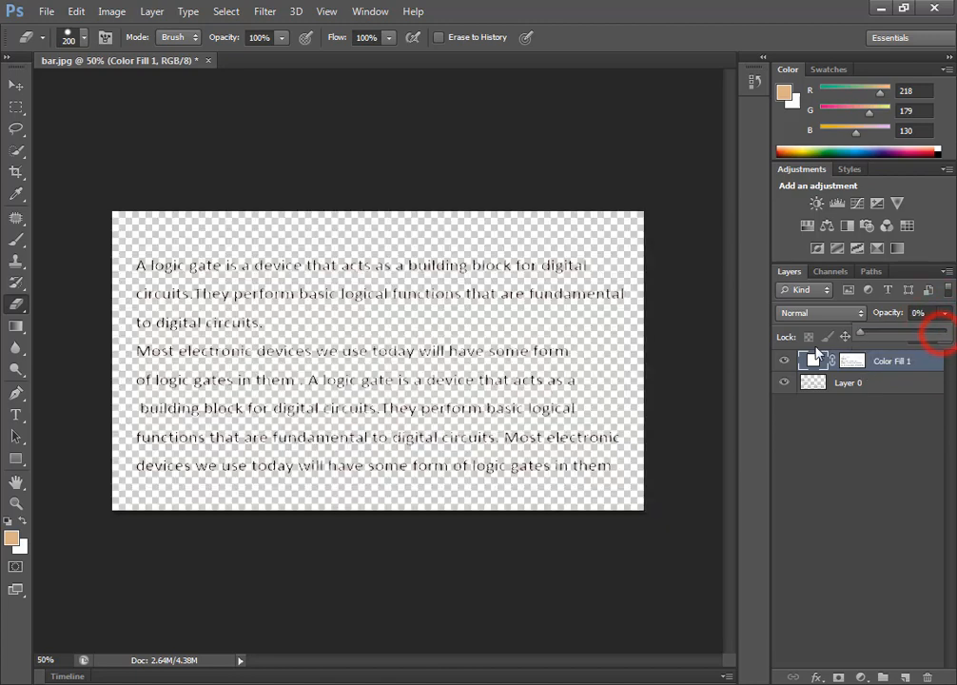
pyautogui.moveTo(889, 350); pyautogui.dragTo(944, 332)
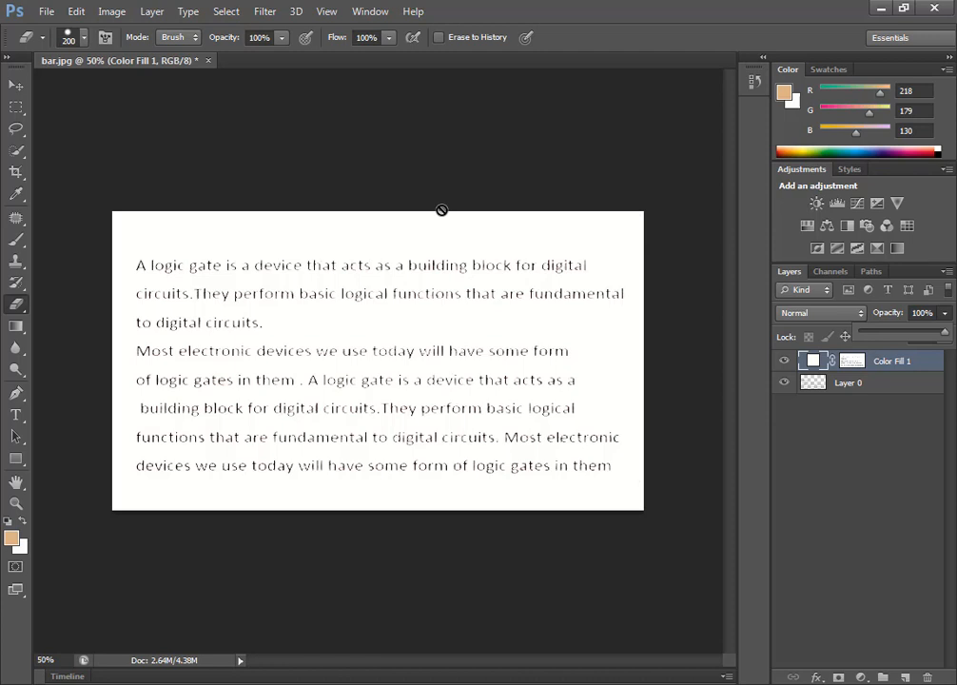
# Save the document to the Desktop as a progressive JPEG with no matte, 3 scans and Maximum quality 12.
pyautogui.click(51, 12)
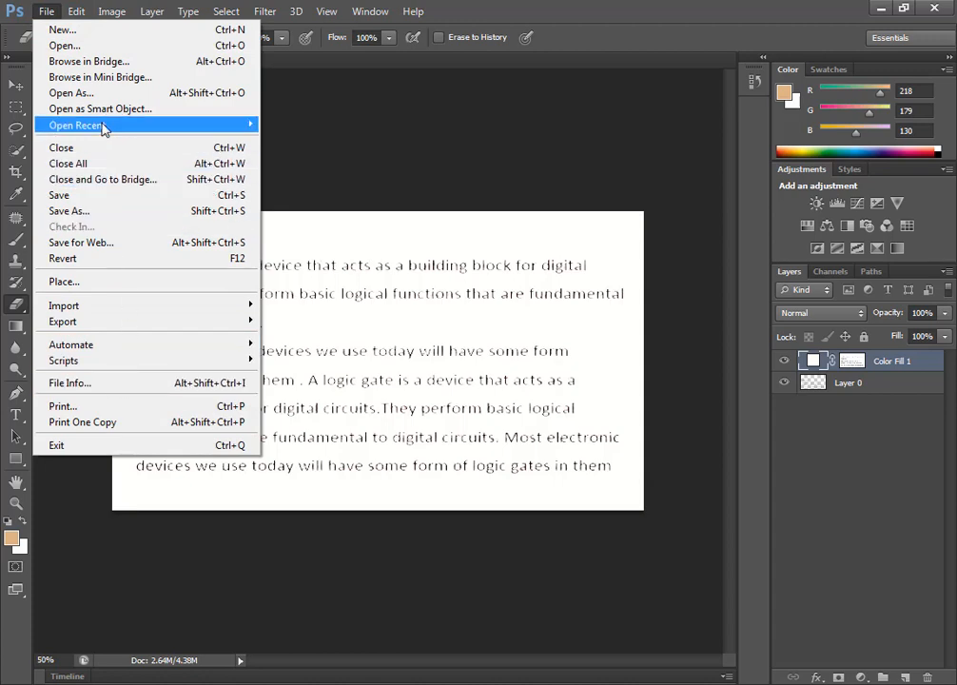
pyautogui.click(115, 197)
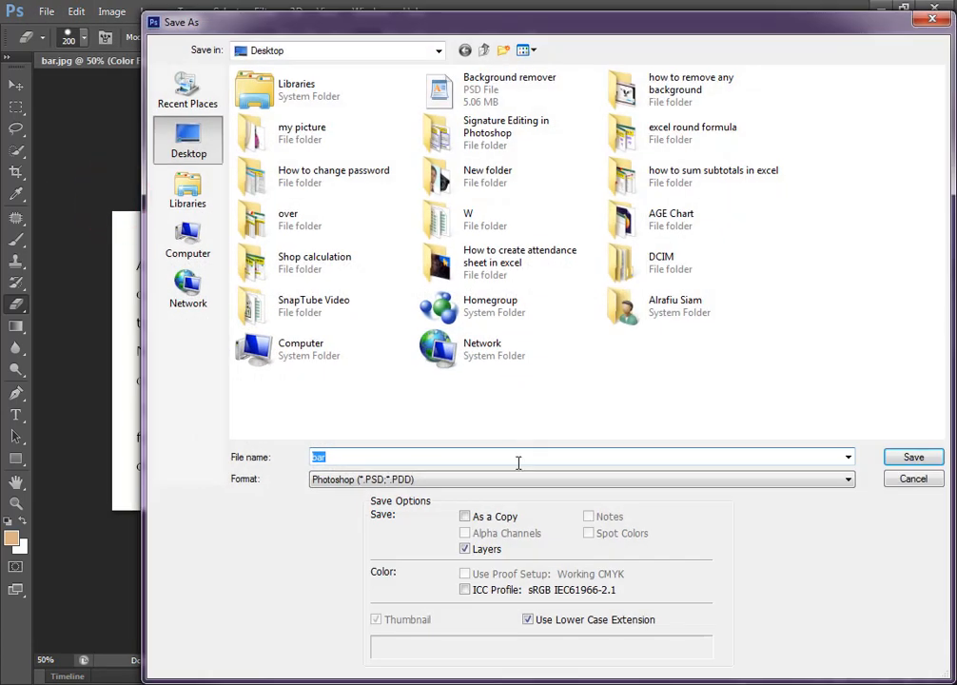
pyautogui.click(498, 482)
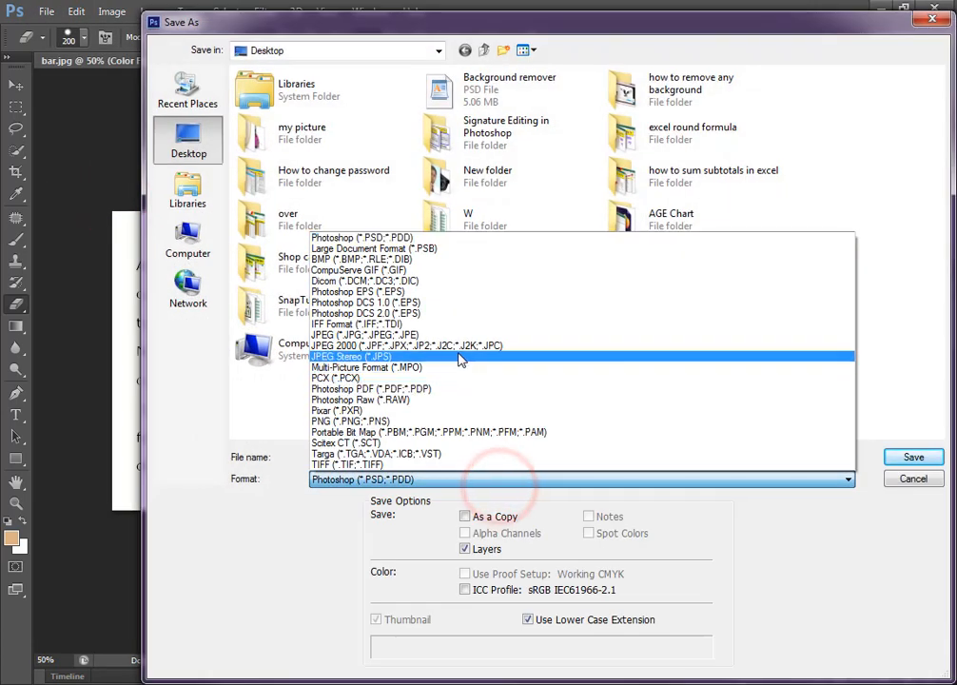
pyautogui.click(432, 334)
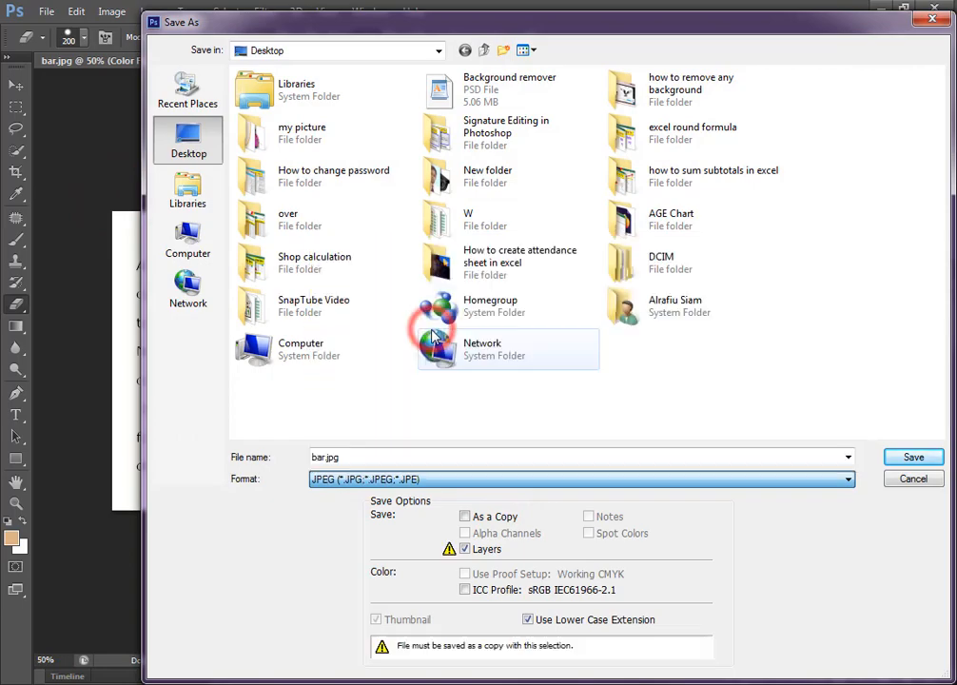
pyautogui.doubleClick(402, 456)
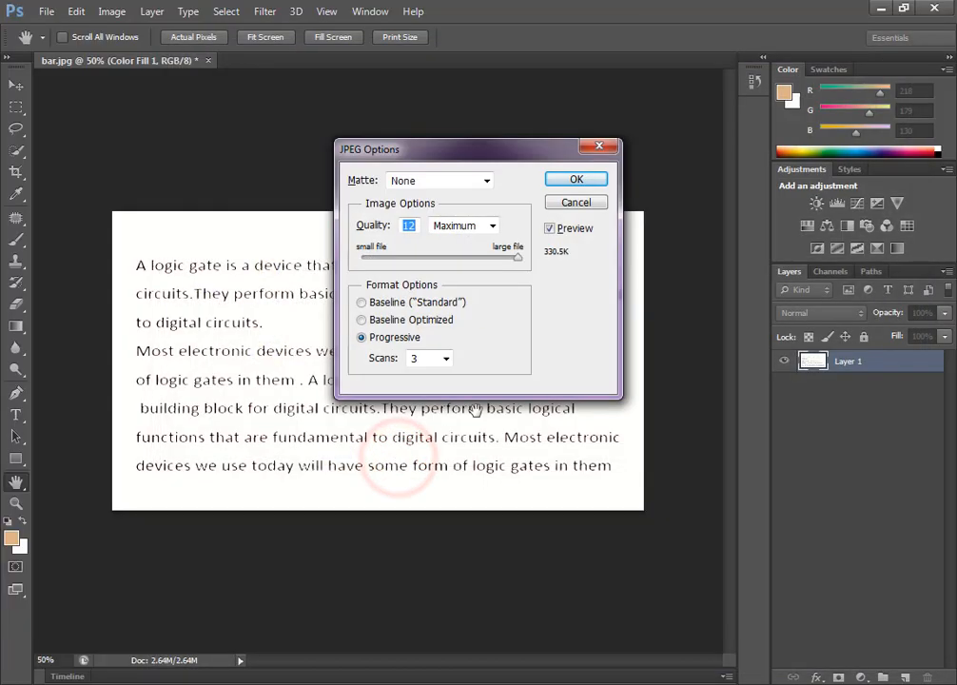
pyautogui.click(576, 180)
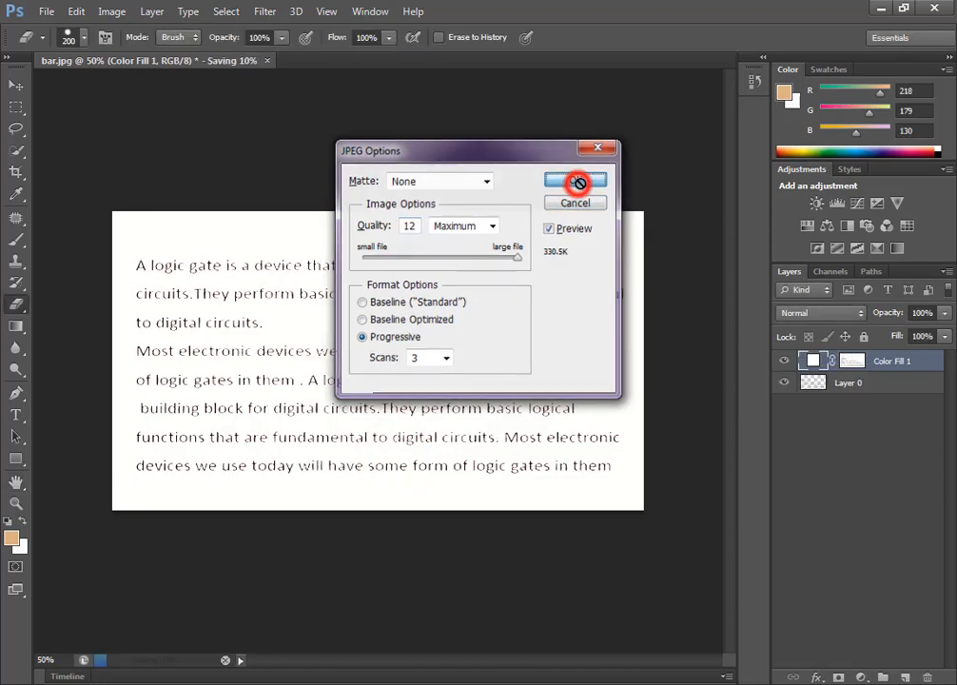
# Merge the Color Fill 1 layer and Layer 0 into a single layer.
pyautogui.click(17, 85)
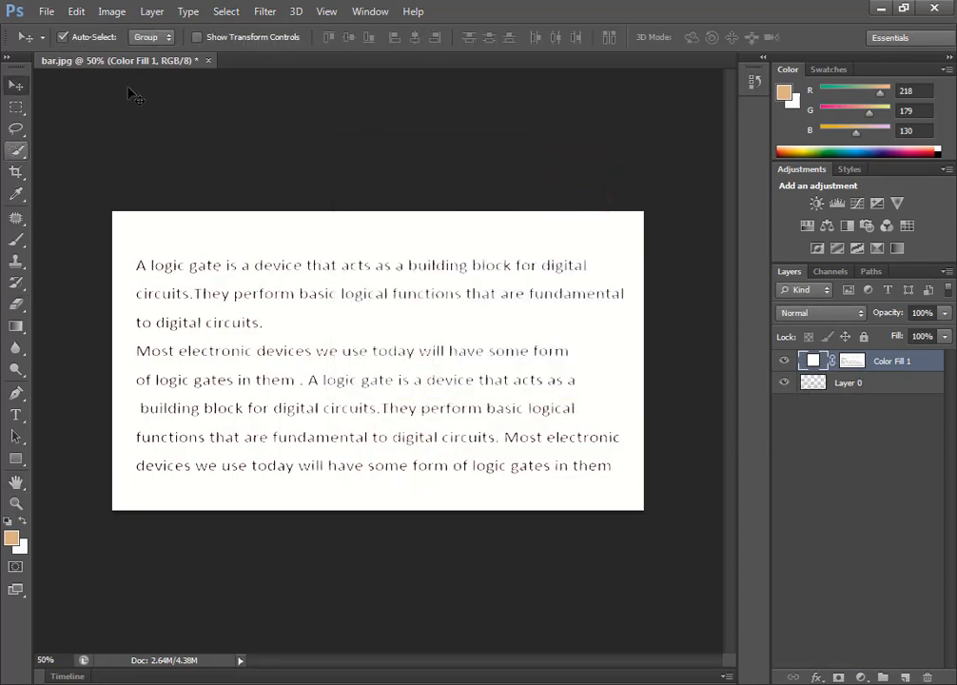
pyautogui.click(113, 12)
pyautogui.moveTo(152, 12)
pyautogui.click(896, 367)
pyautogui.keyDown('ctrl'); pyautogui.click(896, 366); pyautogui.keyUp('ctrl')
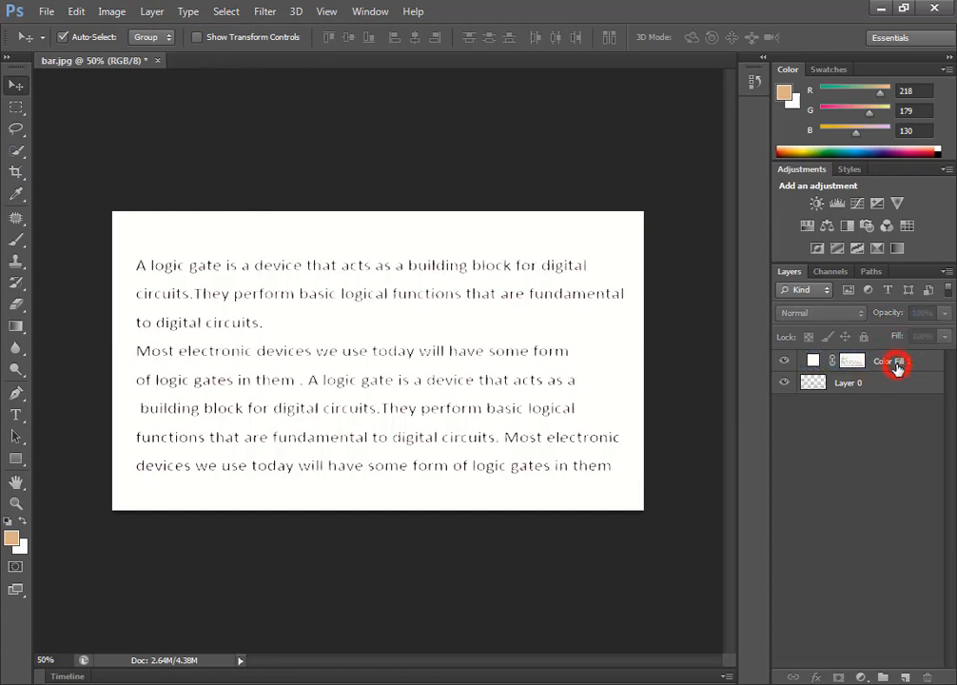
pyautogui.click(896, 364)
pyautogui.keyDown('ctrl'); pyautogui.click(894, 387); pyautogui.keyUp('ctrl')
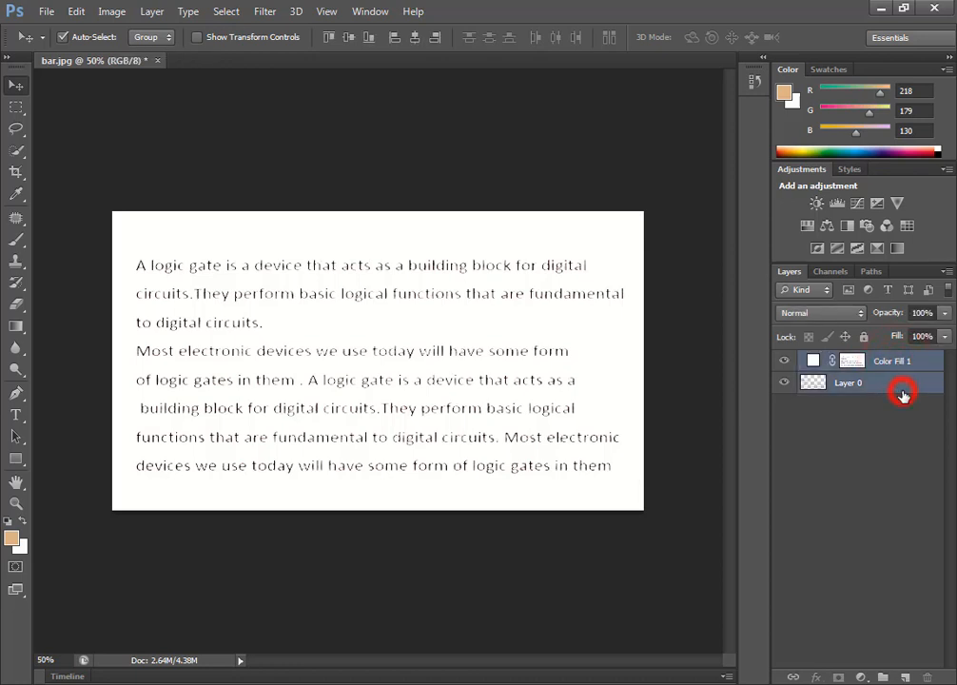
pyautogui.rightClick(889, 389)
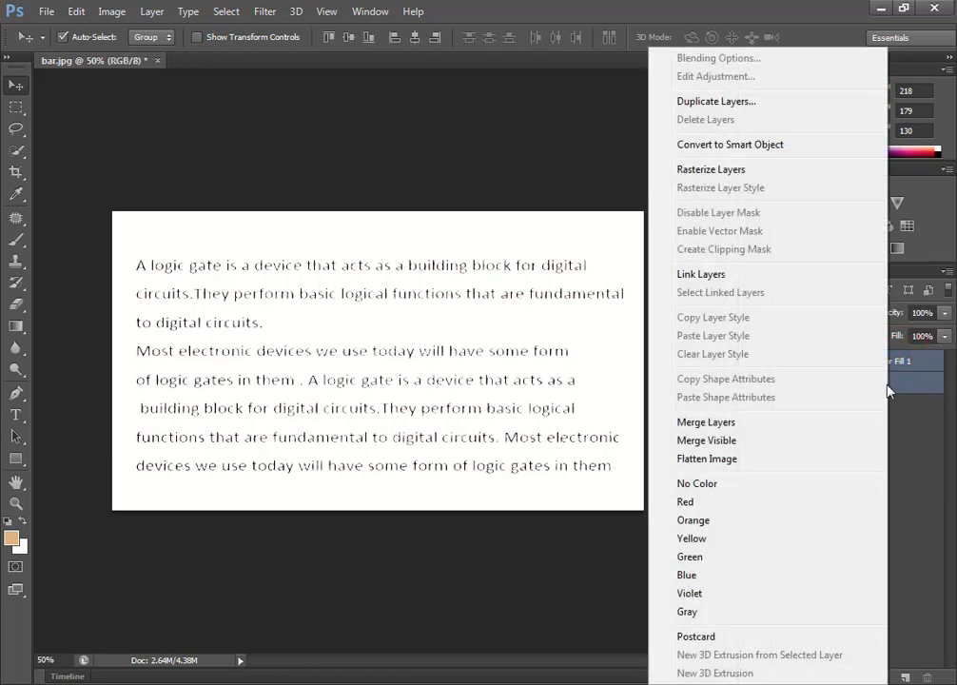
pyautogui.click(708, 430)
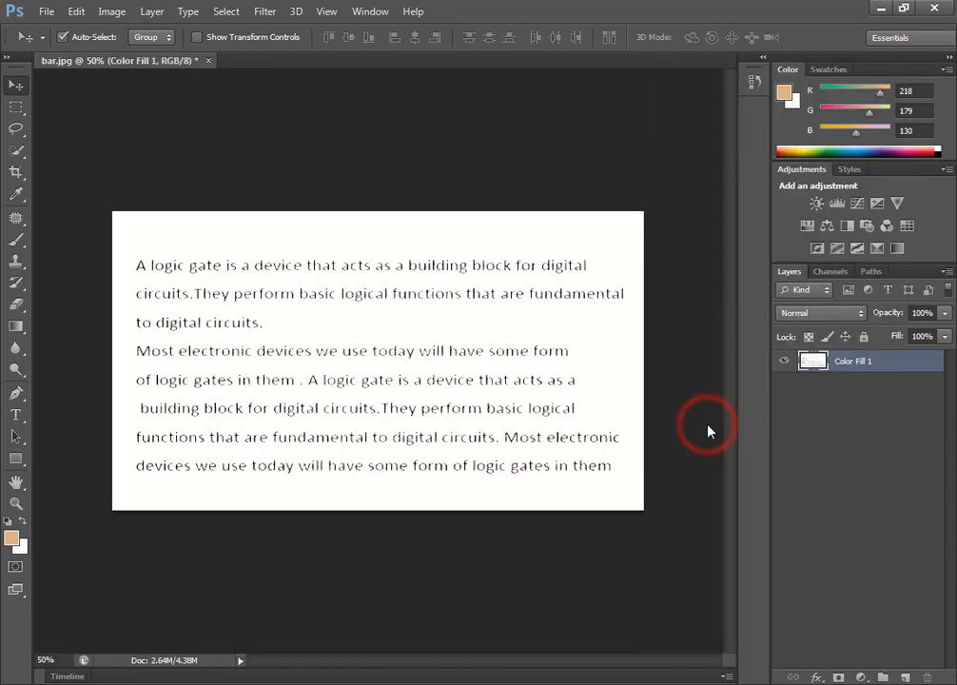
# Compare the white-background text image at 50% zoom with the original parchment picture, and return to Photoshop.
pyautogui.click(300, 318)
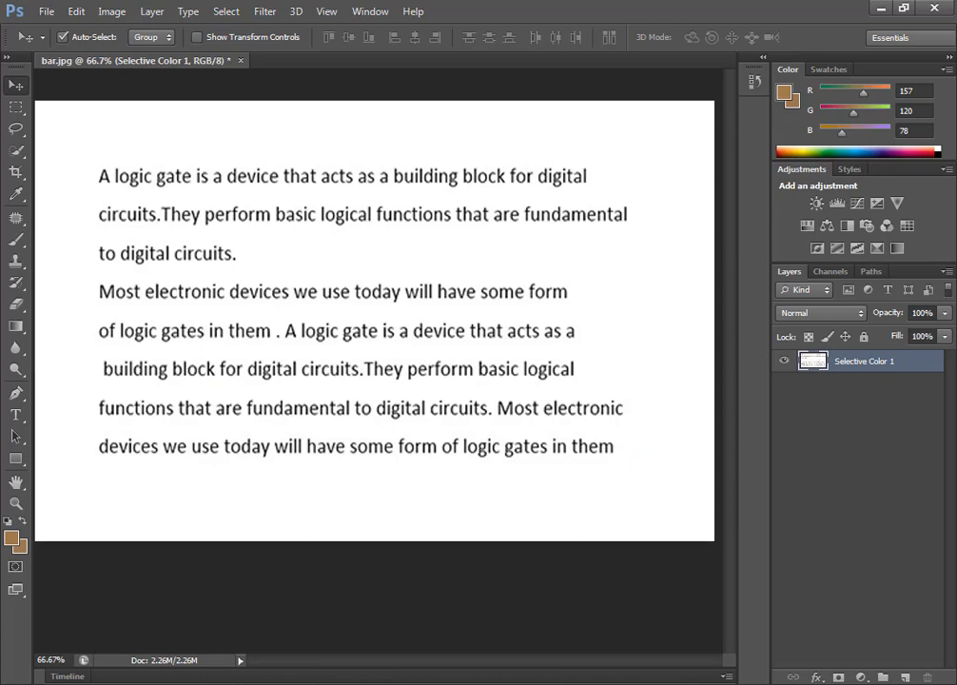
pyautogui.hotkey('ctrl', '-')
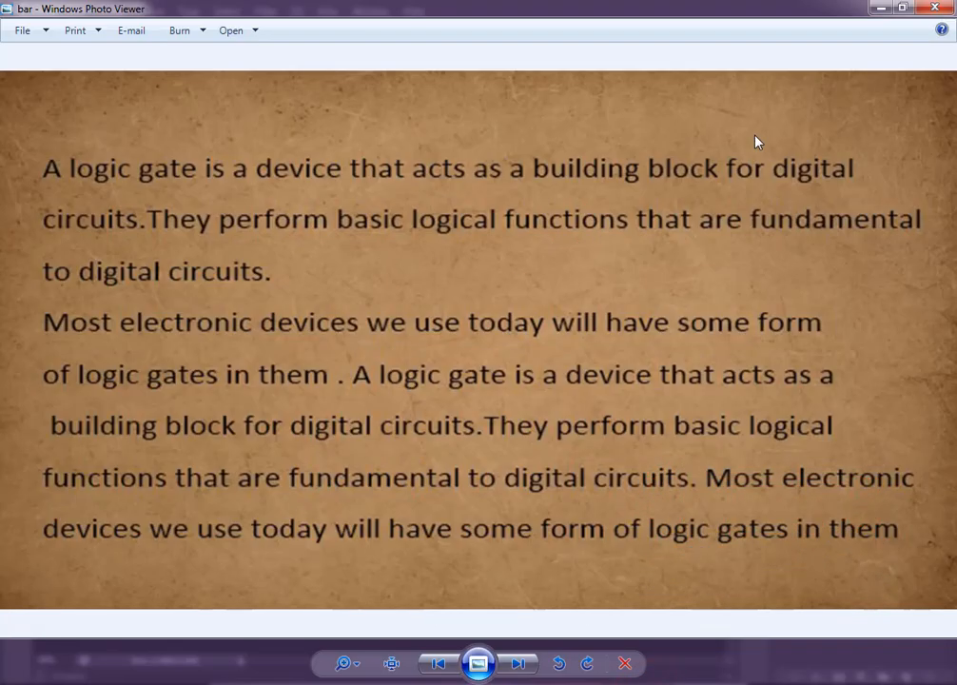
pyautogui.click(880, 8)
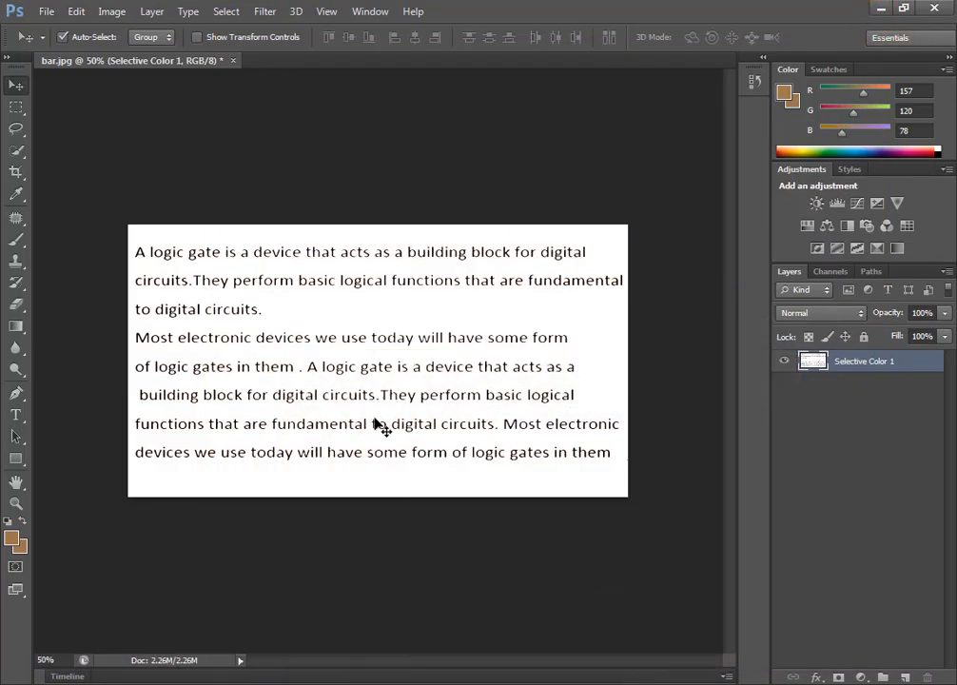